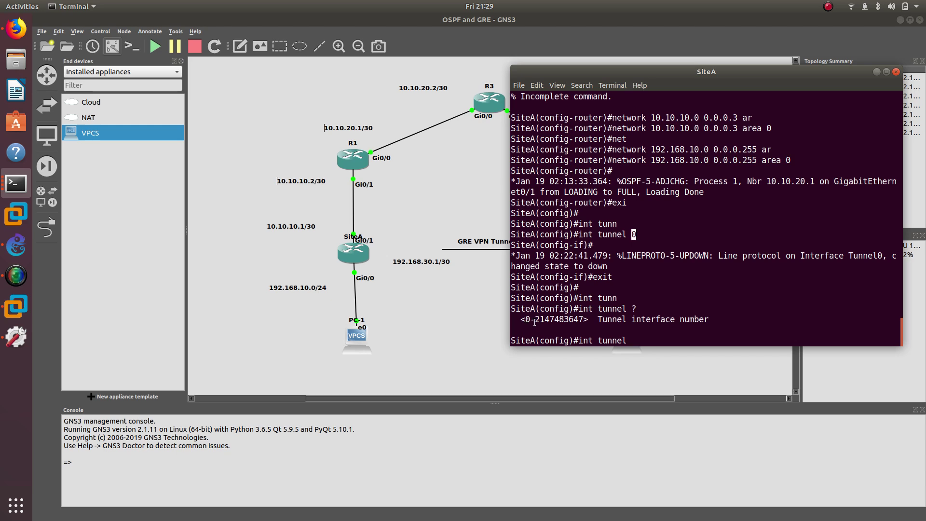
- Enter interface configuration mode for tunnel 0 on the SiteA router
{"action": "left_click_drag", "start_coordinate": [533, 320], "coordinate": [584, 318]}
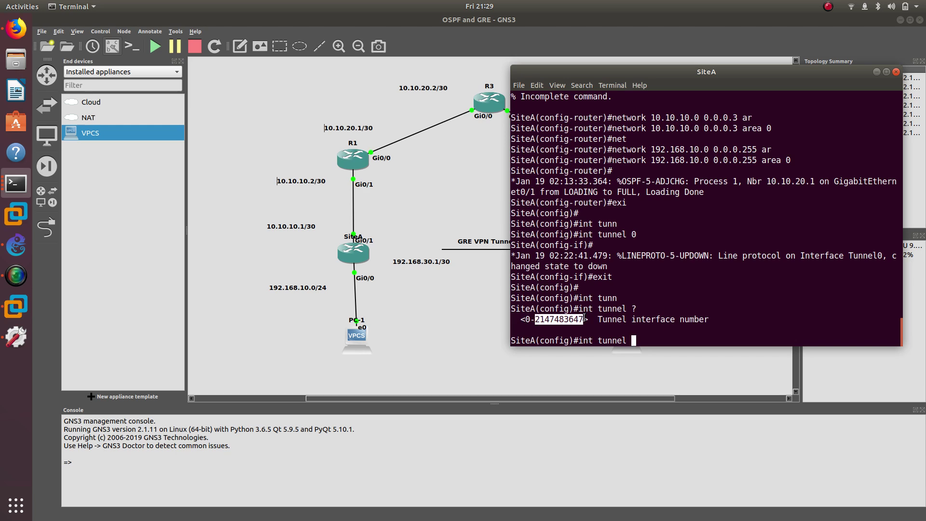
{"action": "type", "text": "0"}
{"action": "key", "text": "Return"}
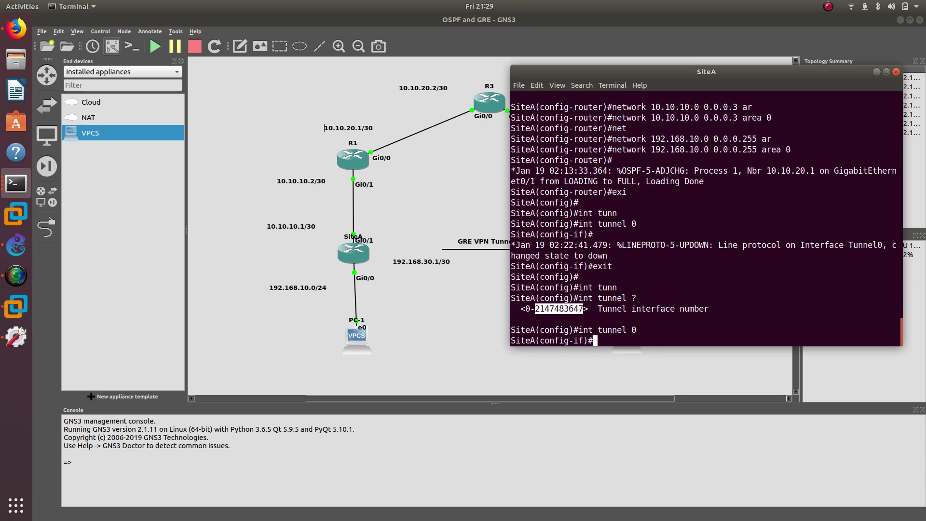
{"action": "left_click_drag", "start_coordinate": [644, 70], "coordinate": [572, 100]}
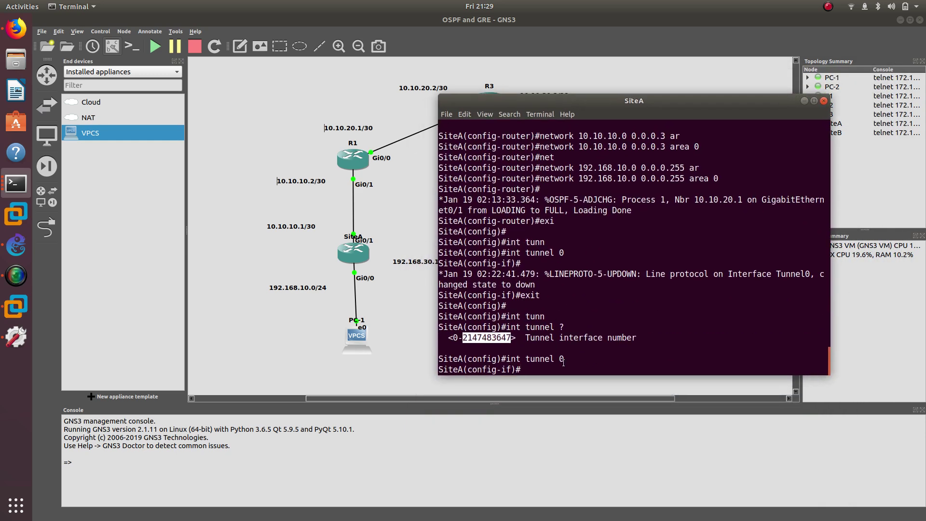
{"action": "left_click_drag", "start_coordinate": [566, 358], "coordinate": [511, 359]}
{"action": "left_click", "coordinate": [534, 366]}
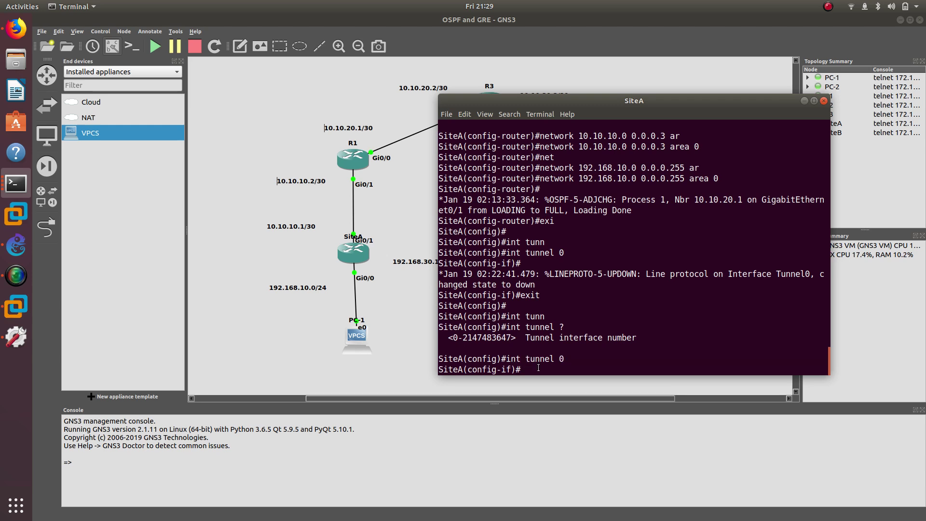
- Assign SiteA's tunnel 0 interface the IP address 192.168.30.1 with subnet mask 255.255.255.252
{"action": "type", "text": "ip ad"}
{"action": "key", "text": "Tab"}
{"action": "type", "text": "d"}
{"action": "key", "text": "Tab"}
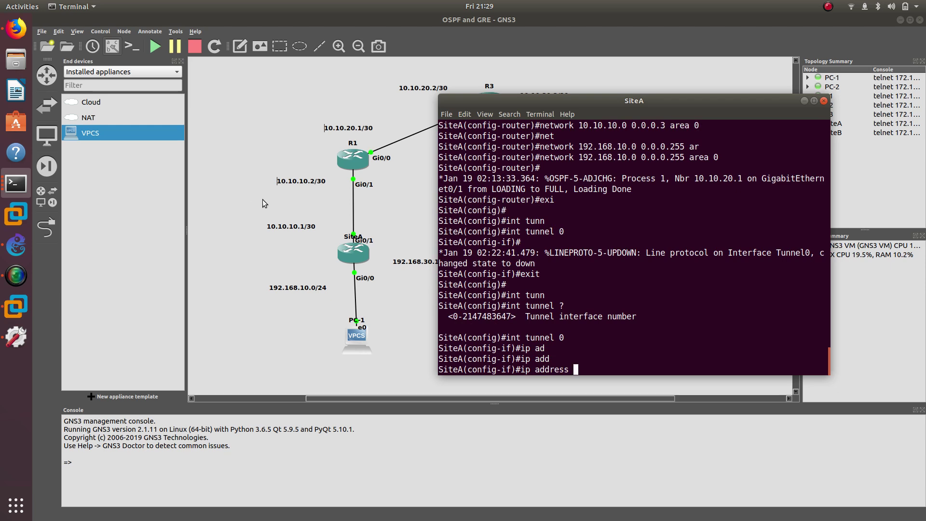
{"action": "left_click_drag", "start_coordinate": [633, 100], "coordinate": [817, 121]}
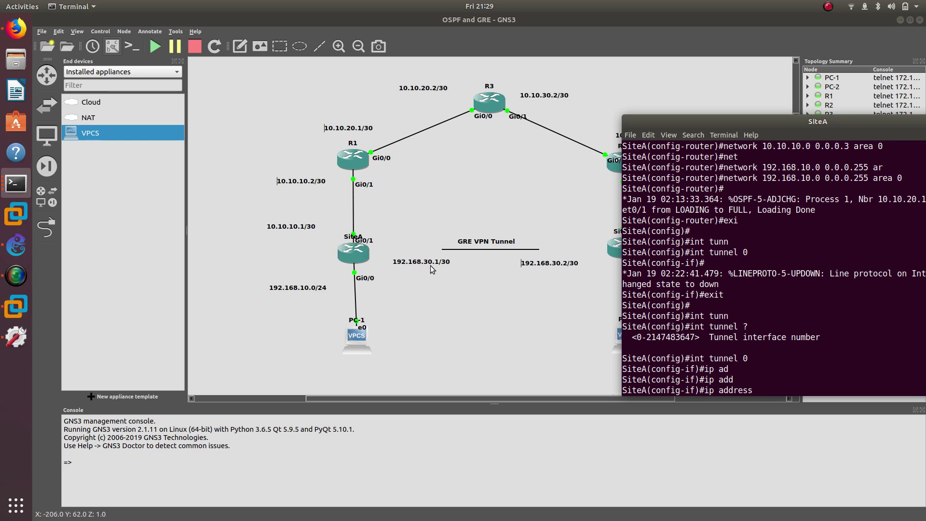
{"action": "type", "text": "192.168.30.1 255.2"}
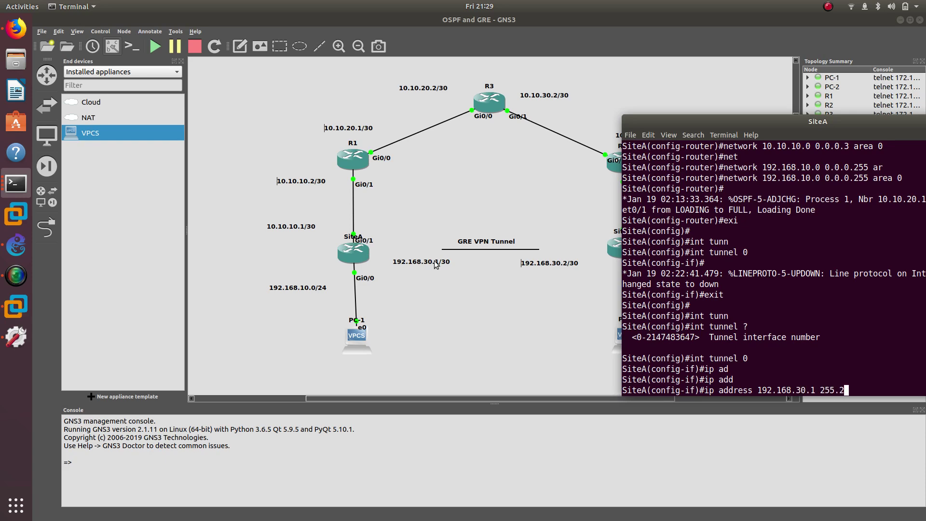
{"action": "type", "text": "55.255.252"}
{"action": "key", "text": "Return"}
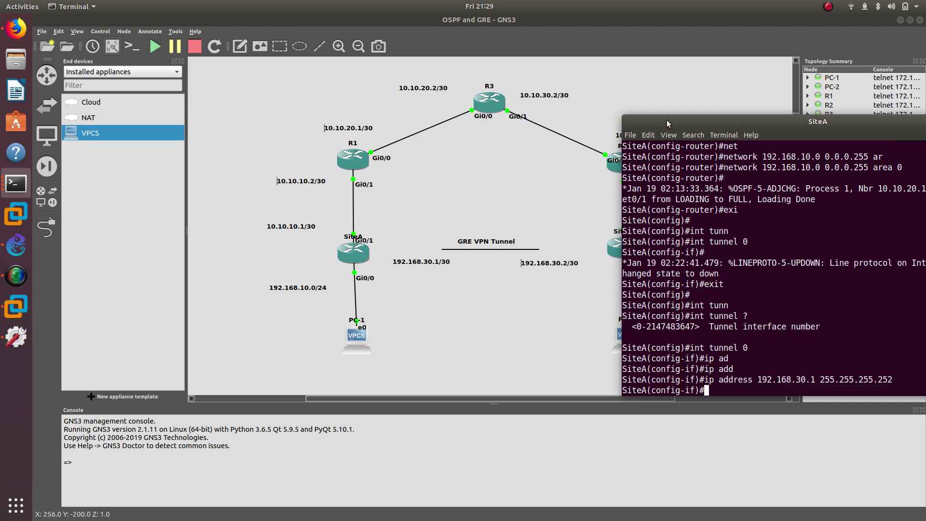
- List the options accepted by the tunnel source command on SiteA and page through to the end
{"action": "left_click_drag", "start_coordinate": [667, 120], "coordinate": [612, 120]}
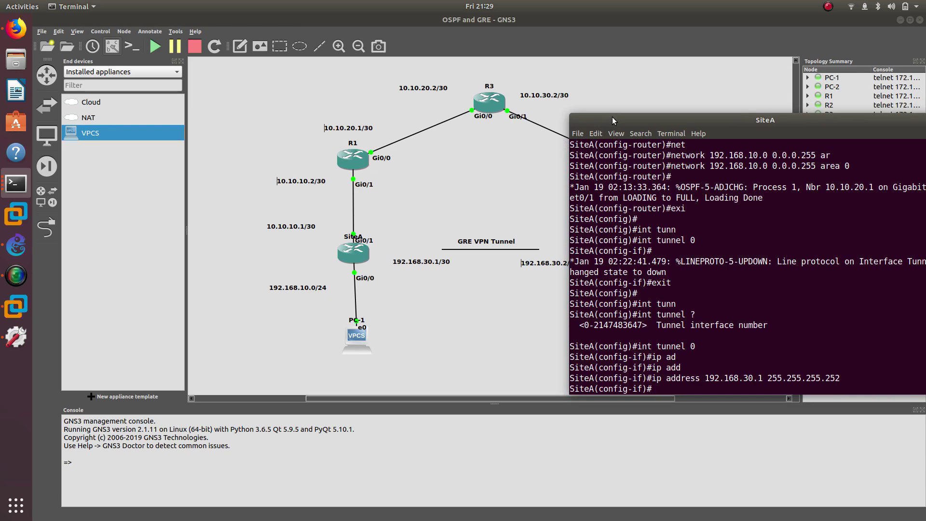
{"action": "type", "text": "tunn"}
{"action": "key", "text": "Tab"}
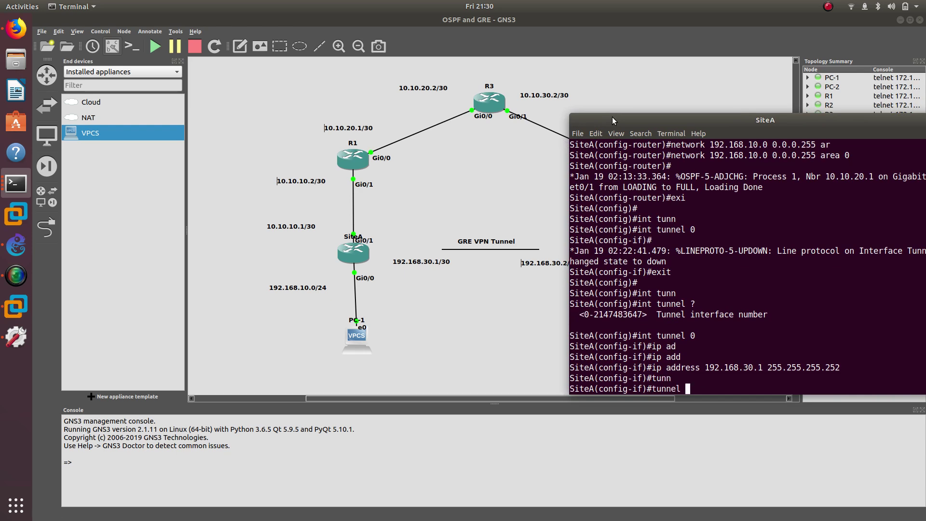
{"action": "type", "text": "soq"}
{"action": "key", "text": "Tab"}
{"action": "key", "text": "BackSpace"}
{"action": "key", "text": "BackSpace"}
{"action": "key", "text": "Tab"}
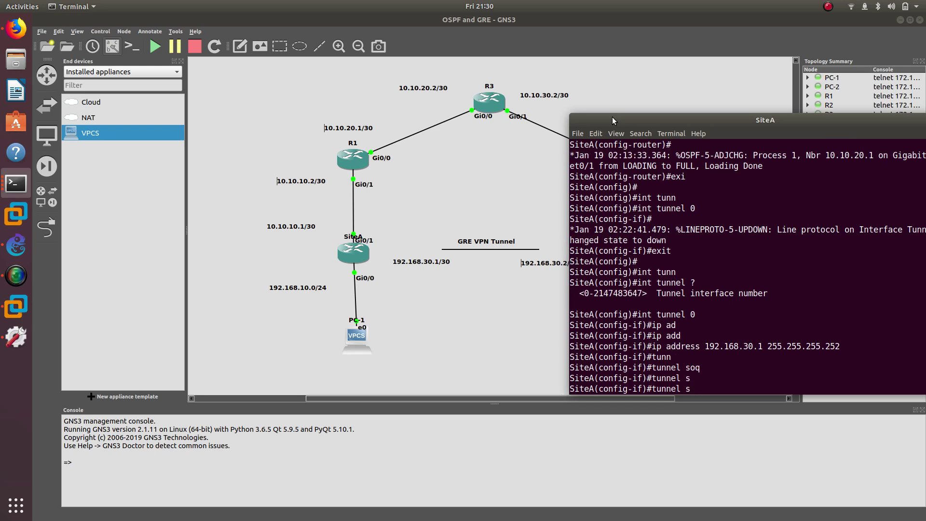
{"action": "key", "text": "Tab"}
{"action": "type", "text": "?"}
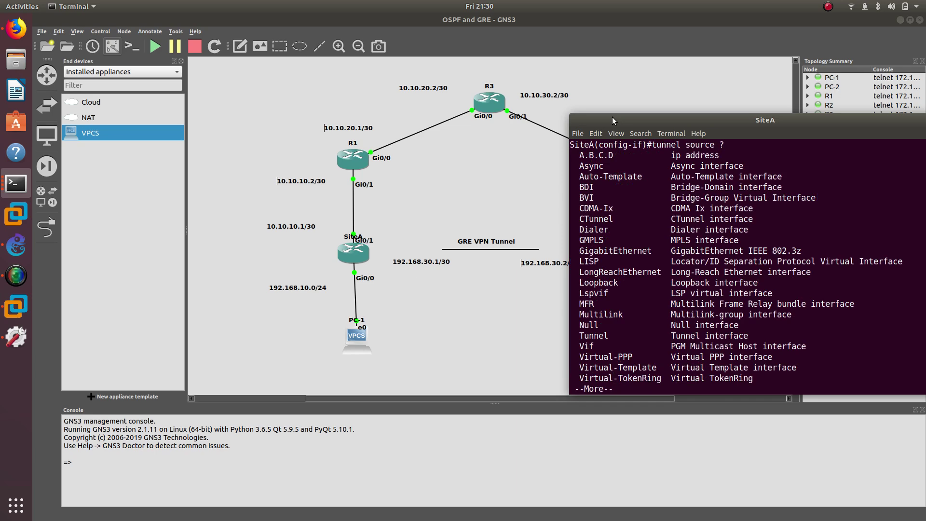
{"action": "key", "text": "Return"}
{"action": "key", "text": "Return"}
{"action": "key", "text": "Return"}
{"action": "key", "text": "Return"}
{"action": "key", "text": "Return"}
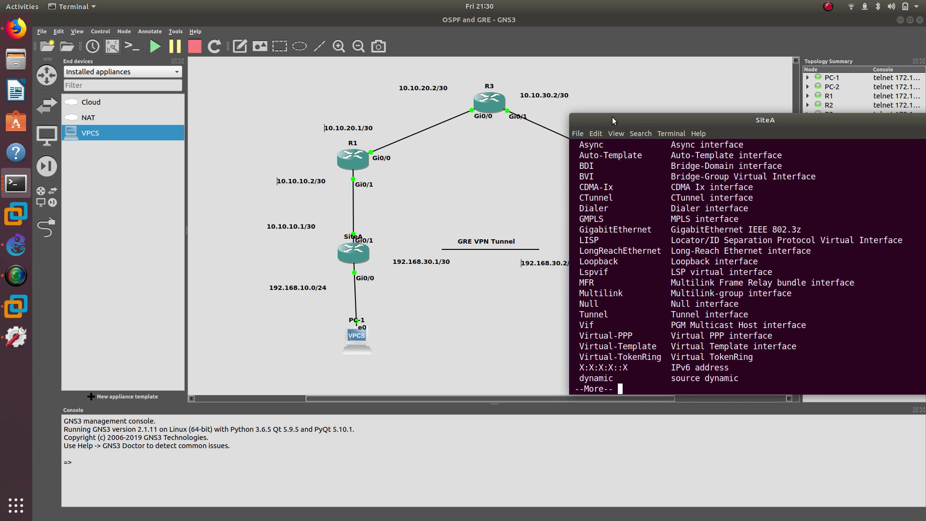
- Set the source of SiteA's tunnel 0 to interface gigabitEthernet 0/1
{"action": "key", "text": "Up"}
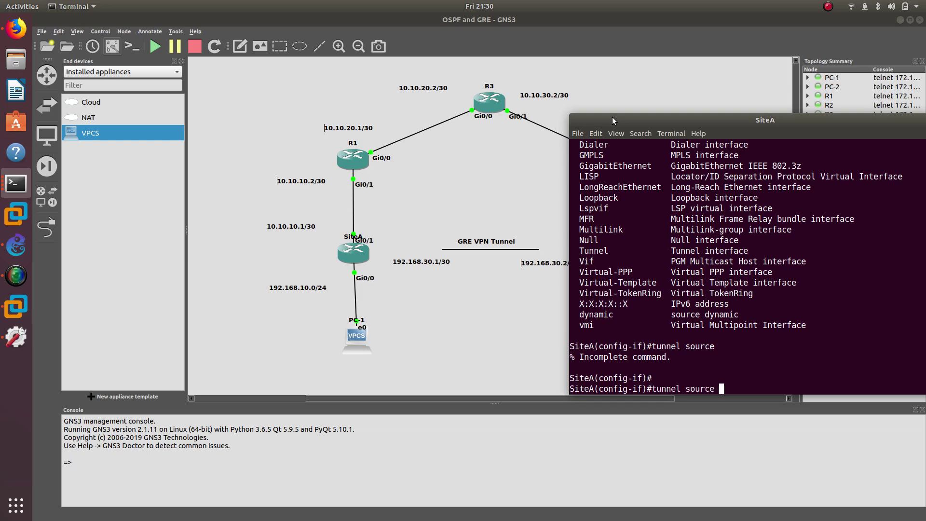
{"action": "type", "text": "g"}
{"action": "key", "text": "Tab"}
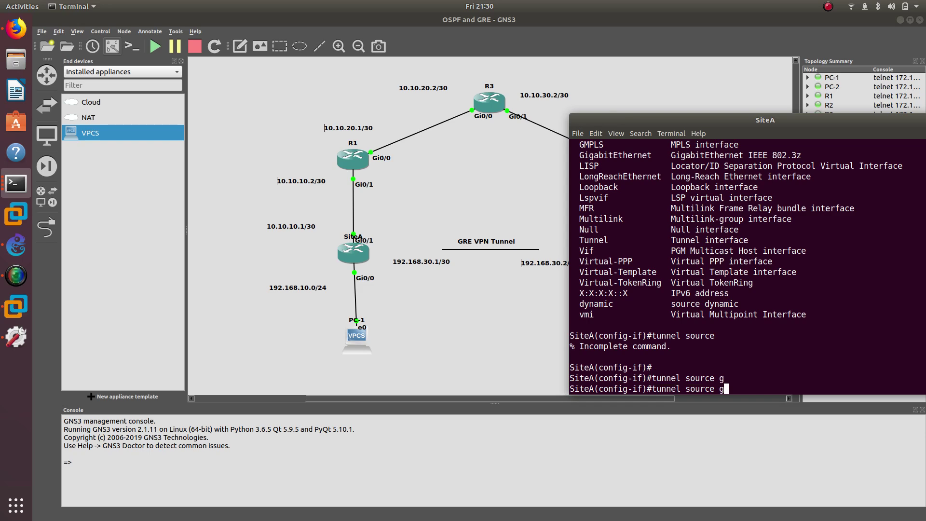
{"action": "type", "text": "i"}
{"action": "key", "text": "Tab"}
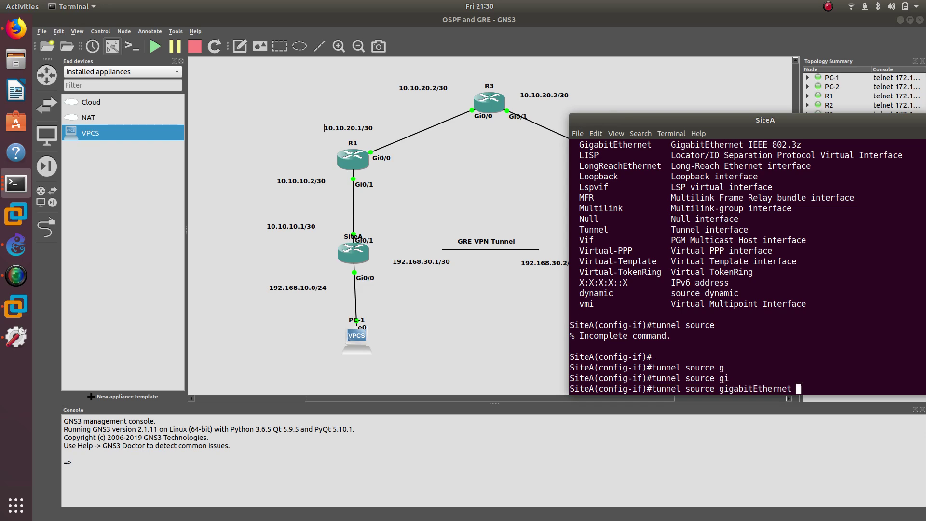
{"action": "left_click_drag", "start_coordinate": [678, 123], "coordinate": [616, 99]}
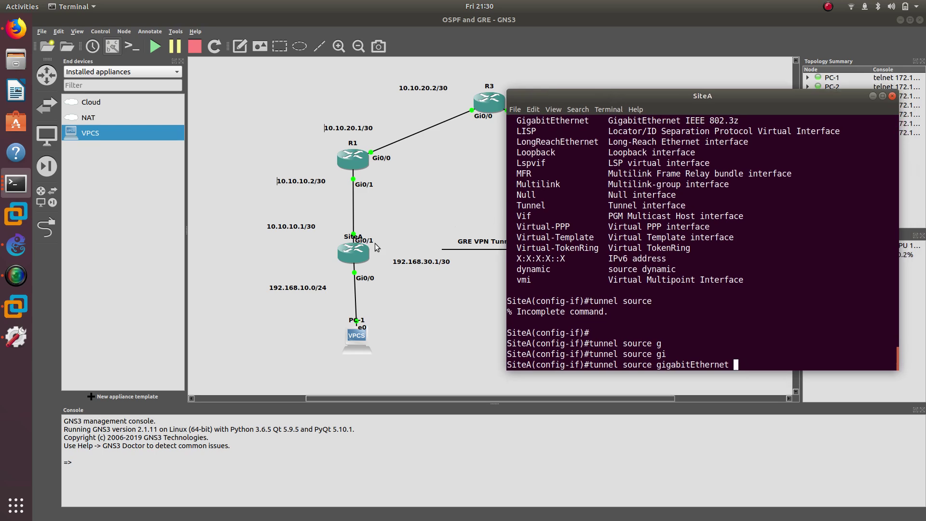
{"action": "type", "text": "0/1"}
{"action": "key", "text": "Return"}
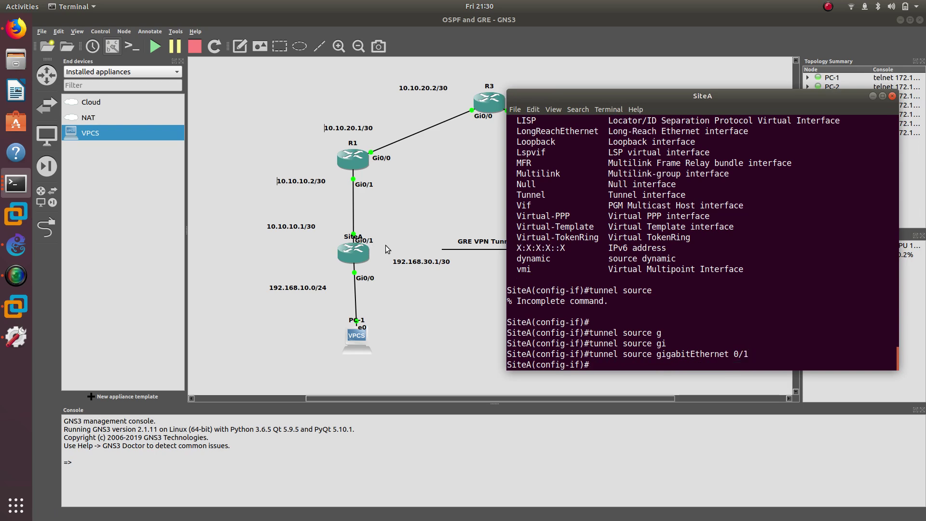
- Set the destination of SiteA's tunnel 0 to SiteB's outside address, 10.10.40.1
{"action": "type", "text": "tunnw"}
{"action": "key", "text": "Tab"}
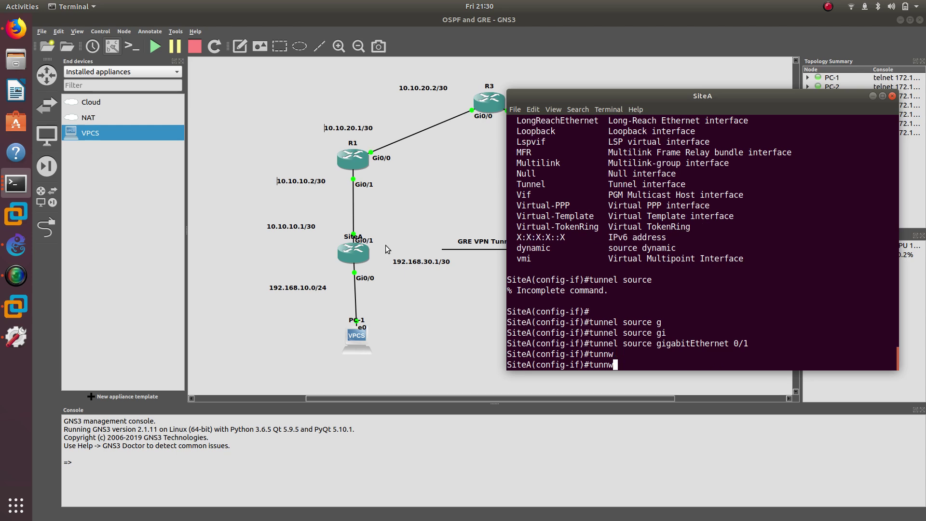
{"action": "key", "text": "BackSpace"}
{"action": "key", "text": "Tab"}
{"action": "type", "text": "1"}
{"action": "key", "text": "BackSpace"}
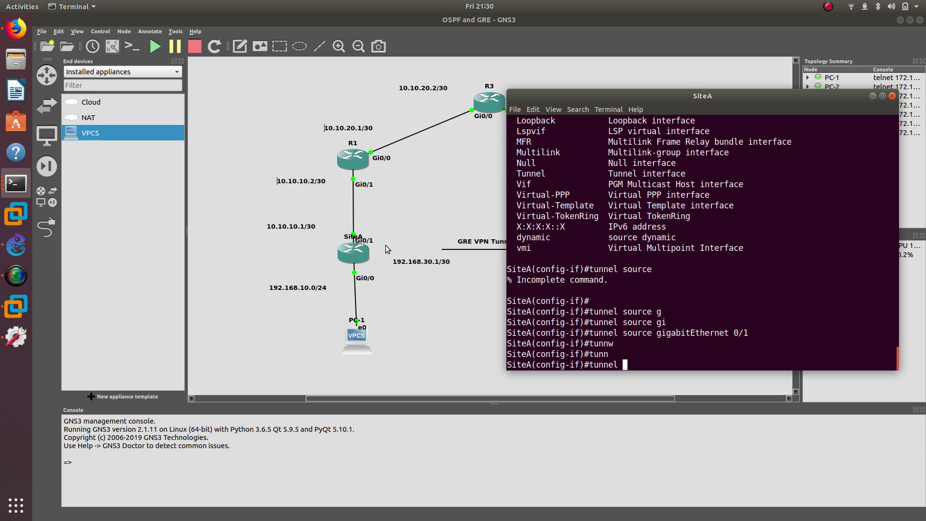
{"action": "type", "text": "de"}
{"action": "key", "text": "Tab"}
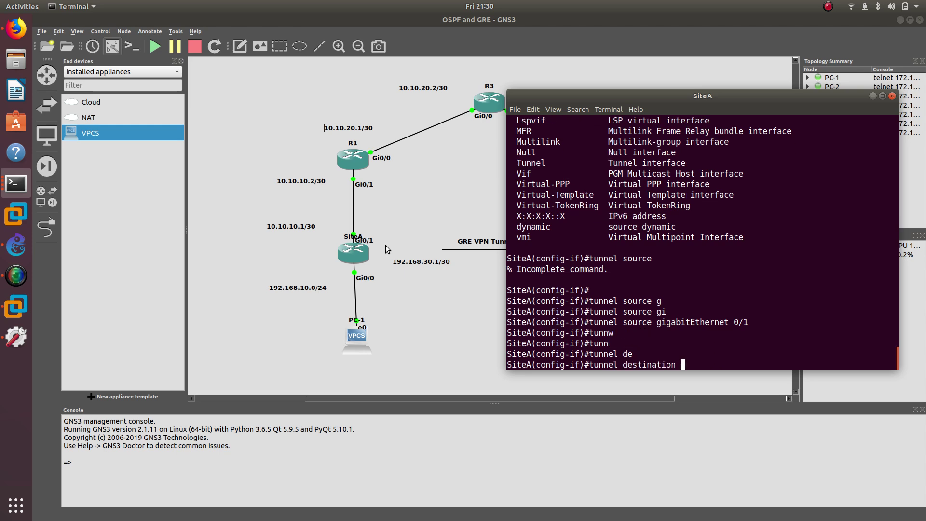
{"action": "left_click_drag", "start_coordinate": [602, 95], "coordinate": [199, 99]}
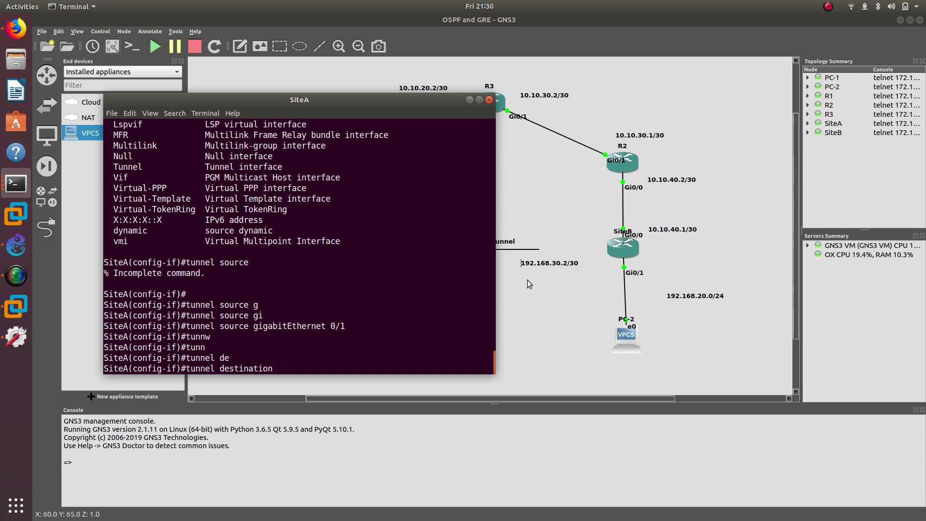
{"action": "type", "text": "10.10.40."}
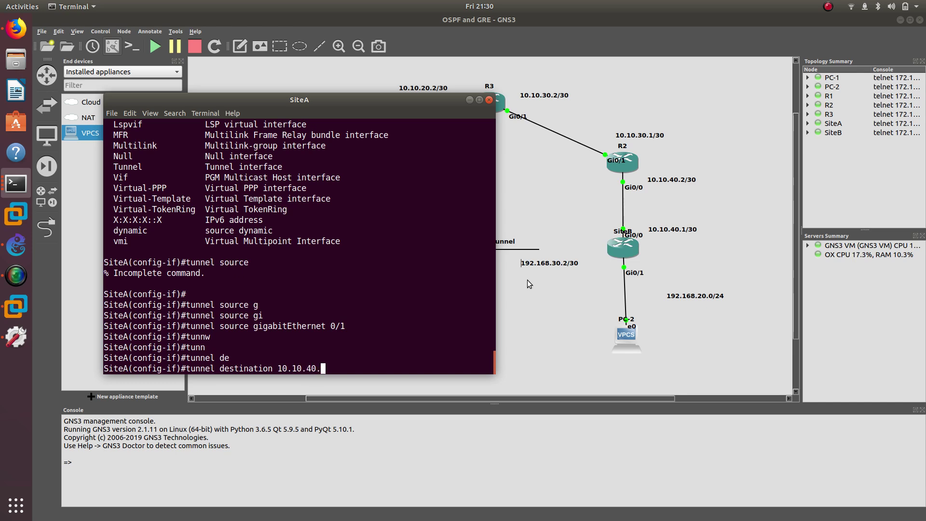
{"action": "type", "text": "1"}
{"action": "key", "text": "Return"}
- Consult the tunnel and tunnel mode options on SiteA, and set the tunnel mode to gre ip
{"action": "type", "text": "tunnel ?"}
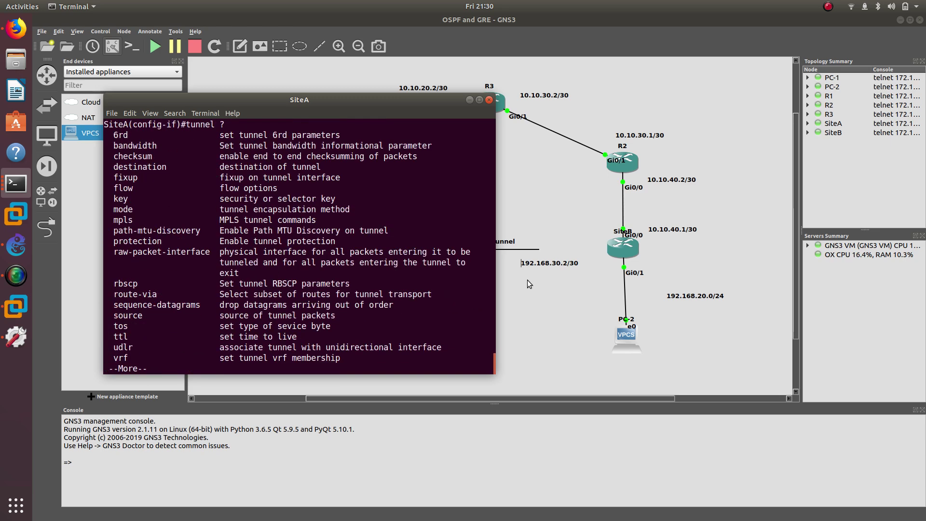
{"action": "key", "text": "space"}
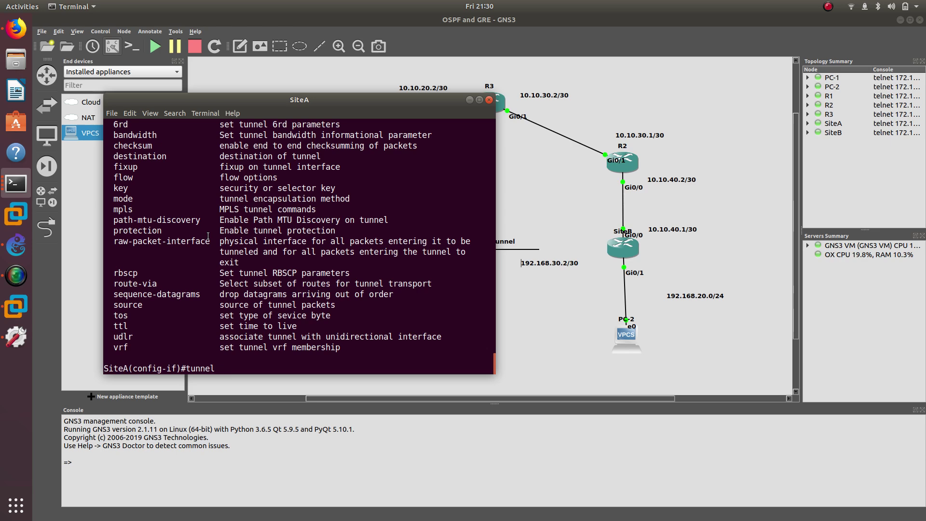
{"action": "type", "text": "mo"}
{"action": "key", "text": "Tab"}
{"action": "type", "text": "?"}
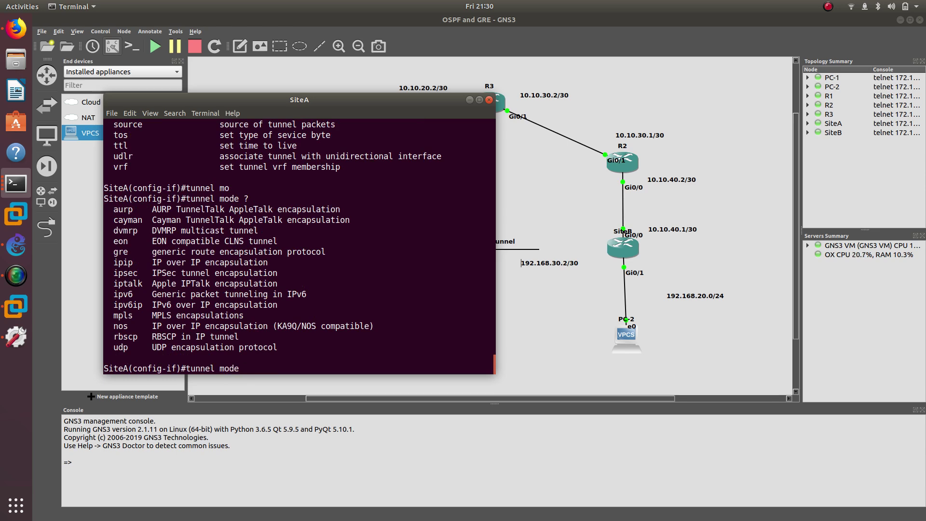
{"action": "type", "text": "gre "}
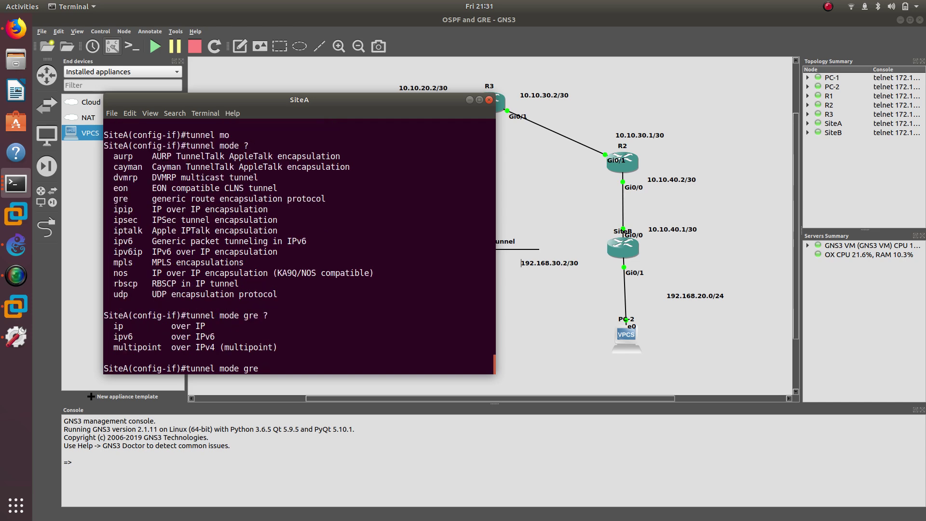
{"action": "type", "text": "?ip"}
{"action": "key", "text": "Return"}
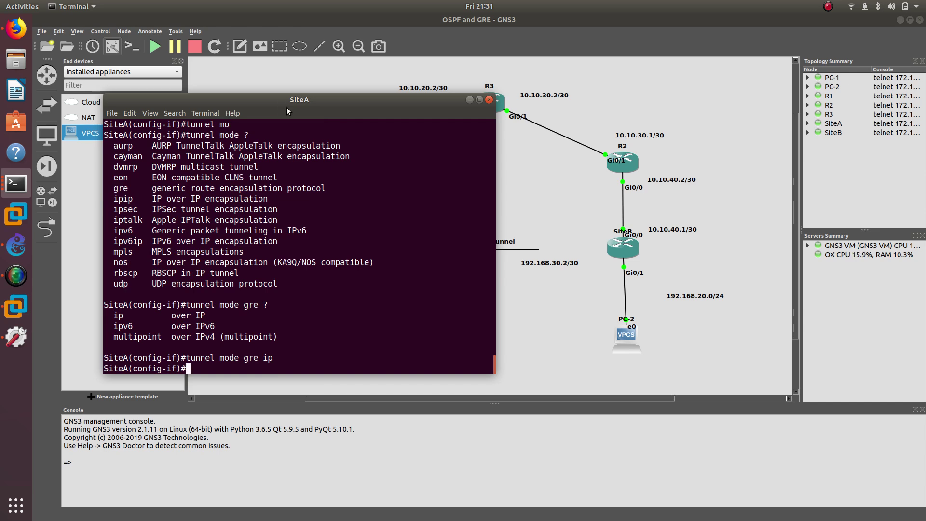
- Bring up the already running SiteB console session instead of a new duplicate connection
{"action": "double_click", "coordinate": [622, 247]}
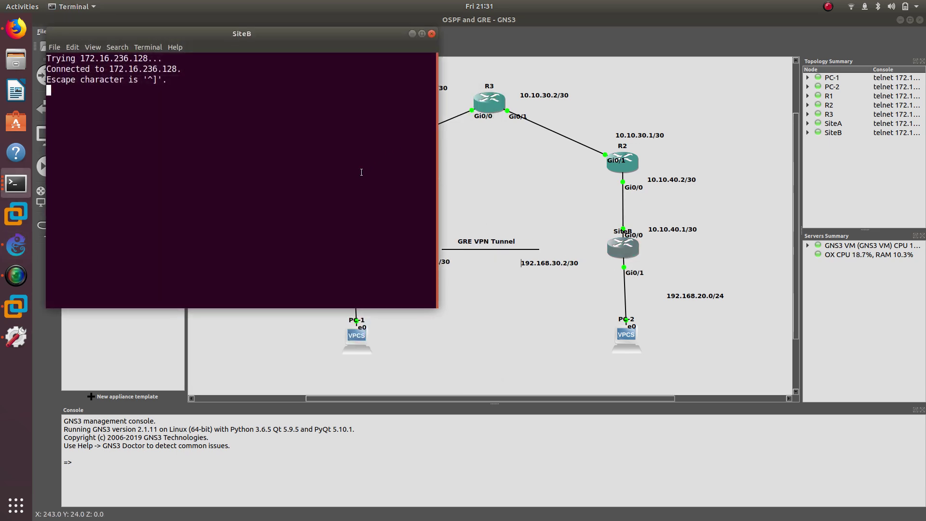
{"action": "left_click", "coordinate": [432, 34]}
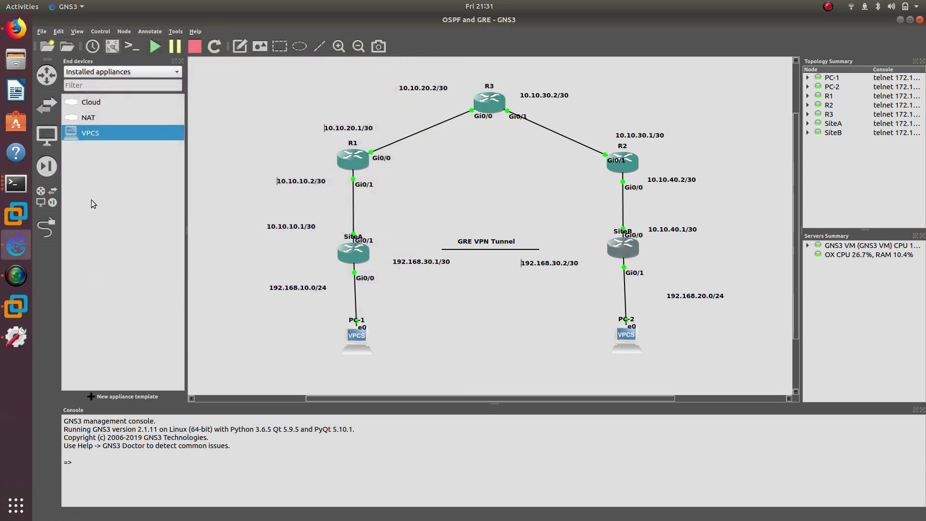
{"action": "left_click", "coordinate": [16, 192]}
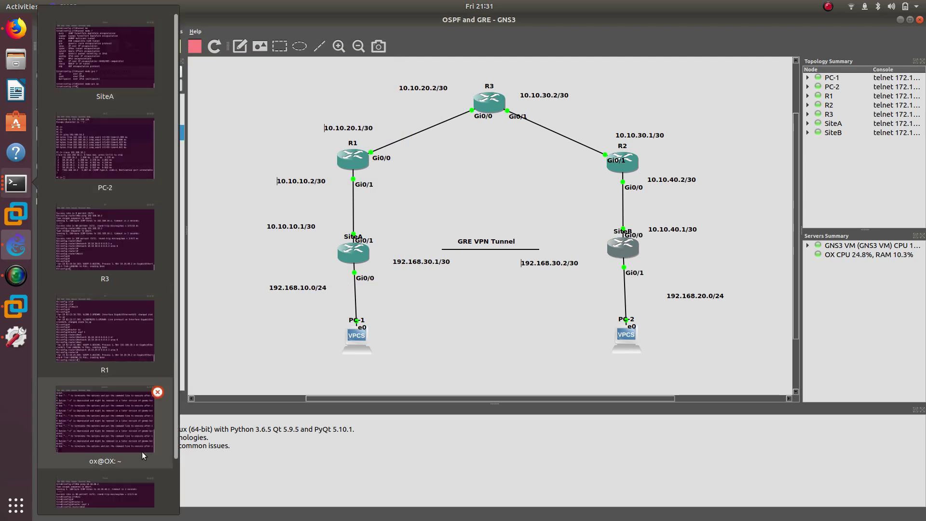
{"action": "scroll", "coordinate": [119, 322], "scroll_direction": "down", "scroll_amount": 2}
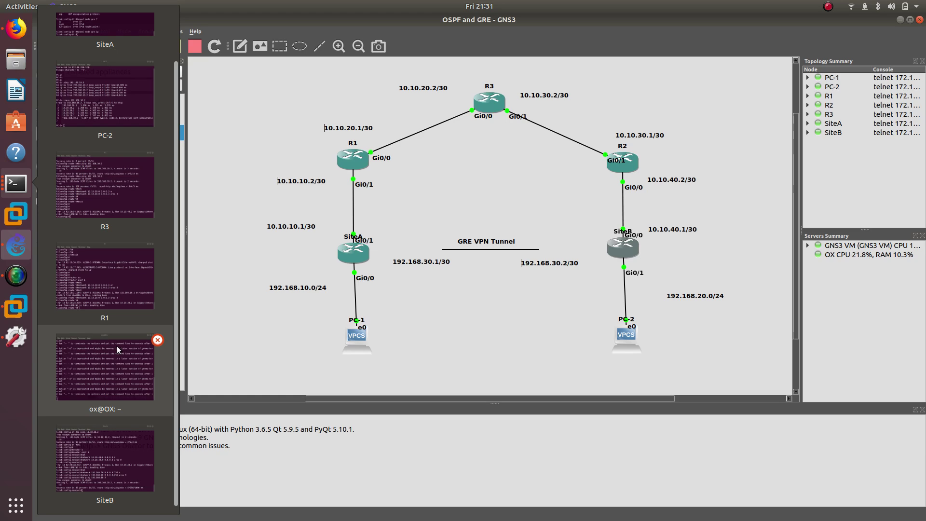
{"action": "left_click", "coordinate": [121, 463]}
- Leave the OSPF router configuration on SiteB and create tunnel interface 0
{"action": "type", "text": "exi"}
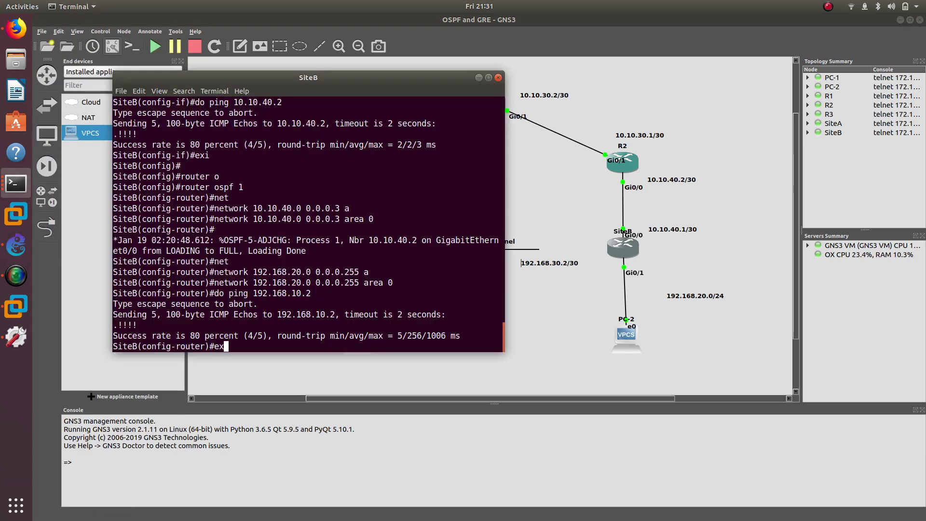
{"action": "key", "text": "Return"}
{"action": "key", "text": "Return"}
{"action": "key", "text": "Return"}
{"action": "type", "text": "int tunn"}
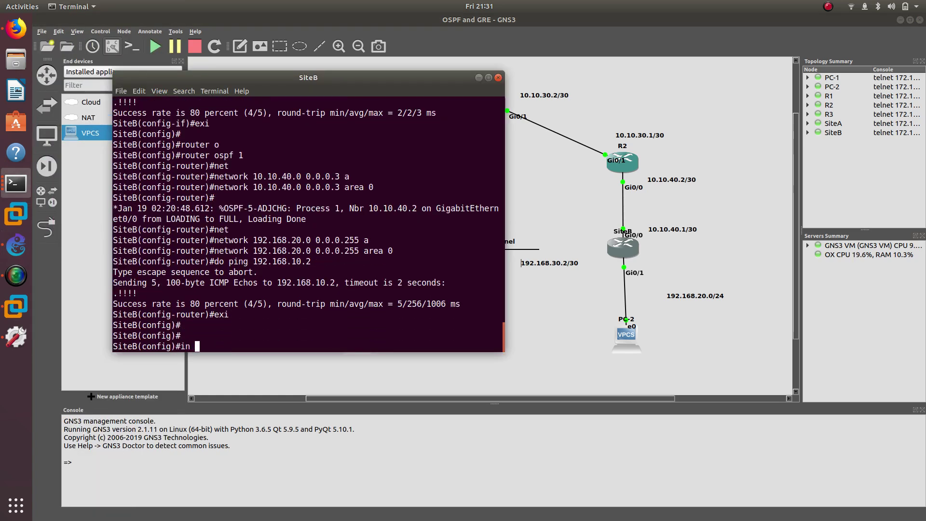
{"action": "key", "text": "Tab"}
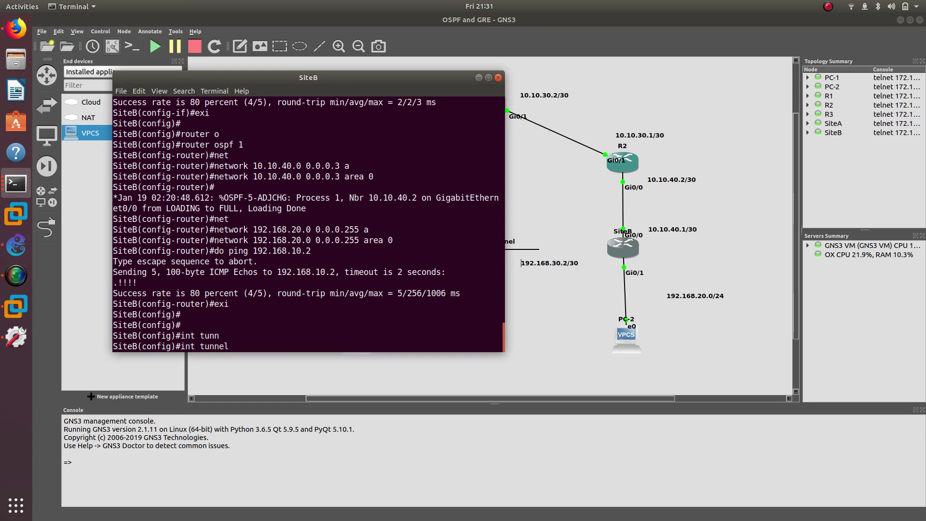
{"action": "type", "text": "0"}
{"action": "key", "text": "Return"}
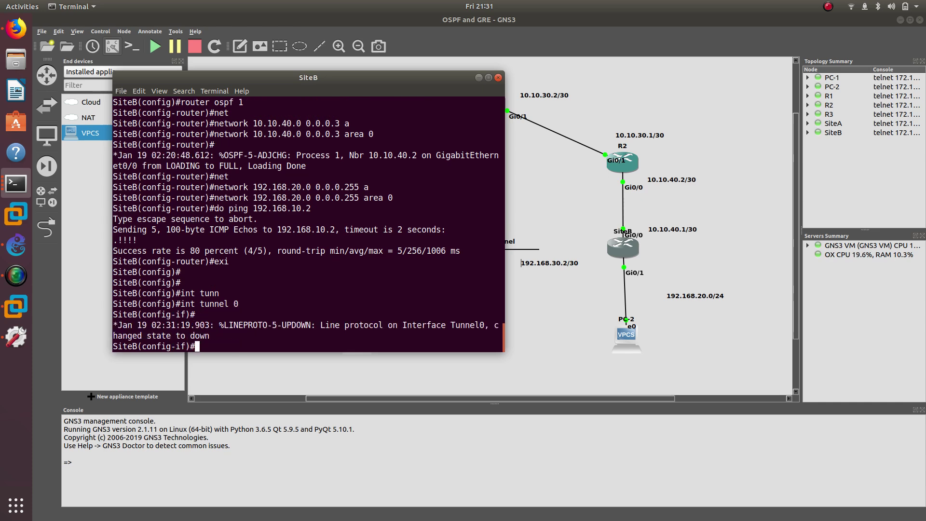
- Assign SiteB's tunnel 0 the IP address 192.168.30.2 with mask 255.255.255.252
{"action": "type", "text": "ip add"}
{"action": "key", "text": "Tab"}
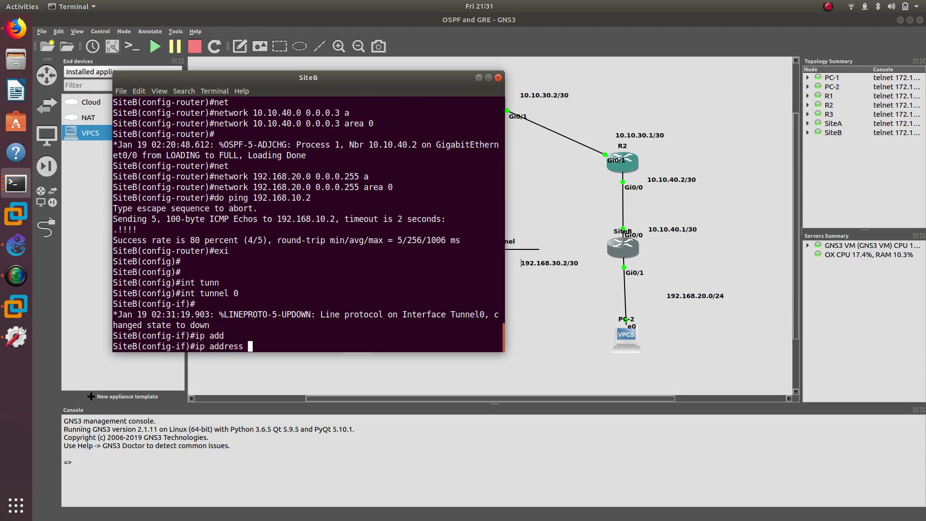
{"action": "type", "text": "192.168.30.2"}
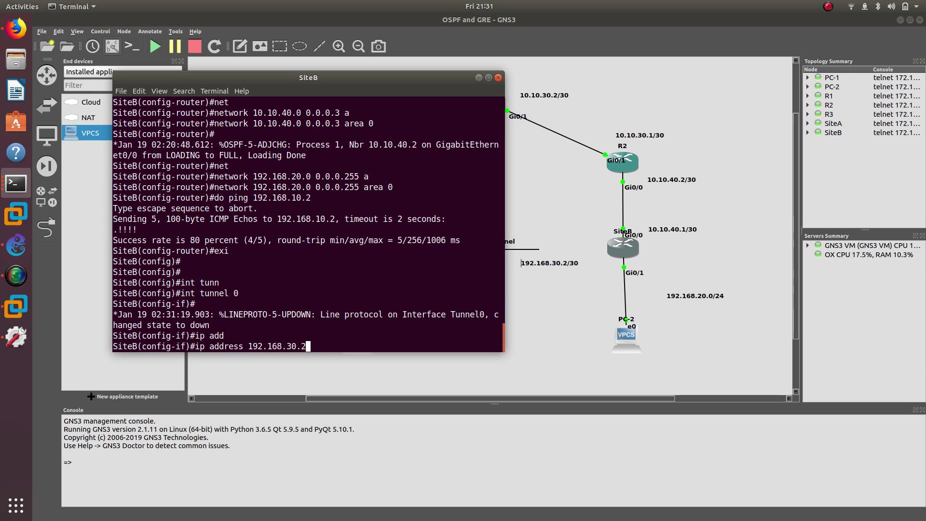
{"action": "type", "text": " 255.255.255.252"}
{"action": "key", "text": "Return"}
{"action": "key", "text": "Return"}
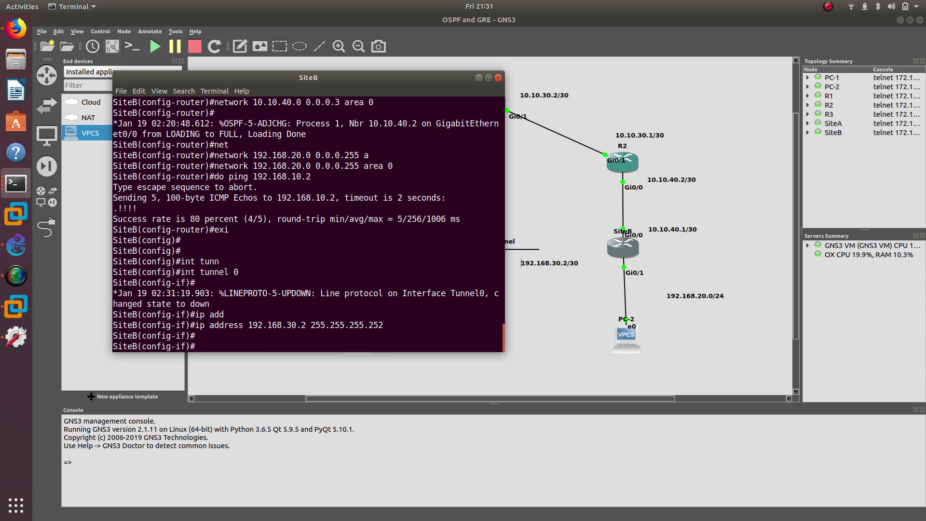
- Set the source of SiteB's tunnel 0 to interface g0/0
{"action": "type", "text": "tunne"}
{"action": "key", "text": "Tab"}
{"action": "type", "text": "s"}
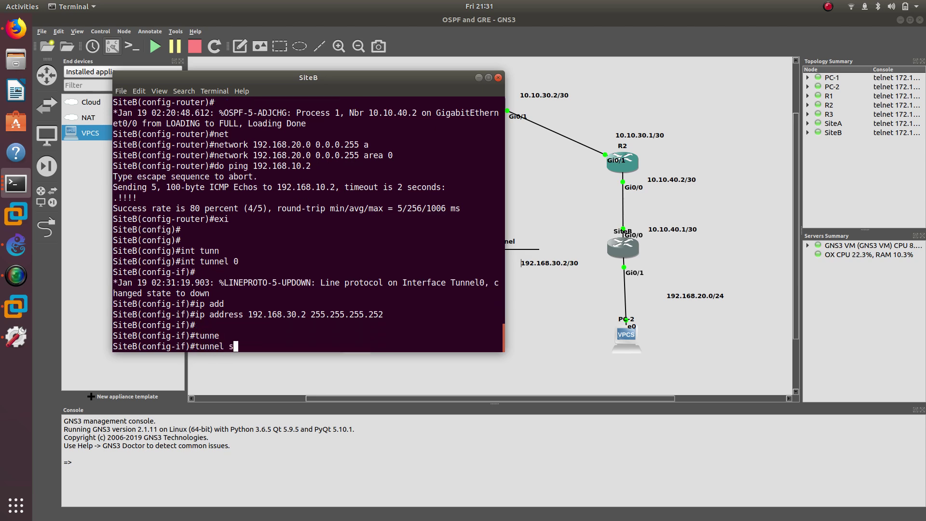
{"action": "type", "text": "ou"}
{"action": "key", "text": "Tab"}
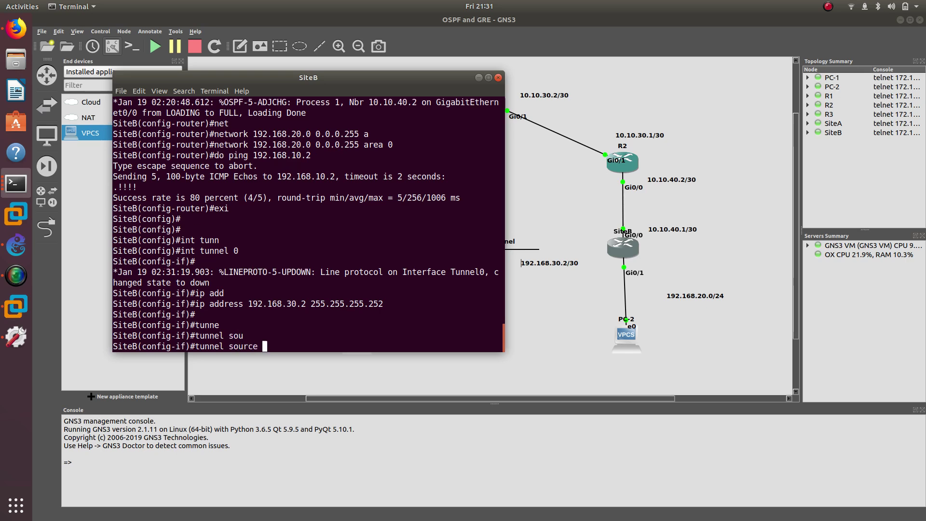
{"action": "type", "text": "g0/0"}
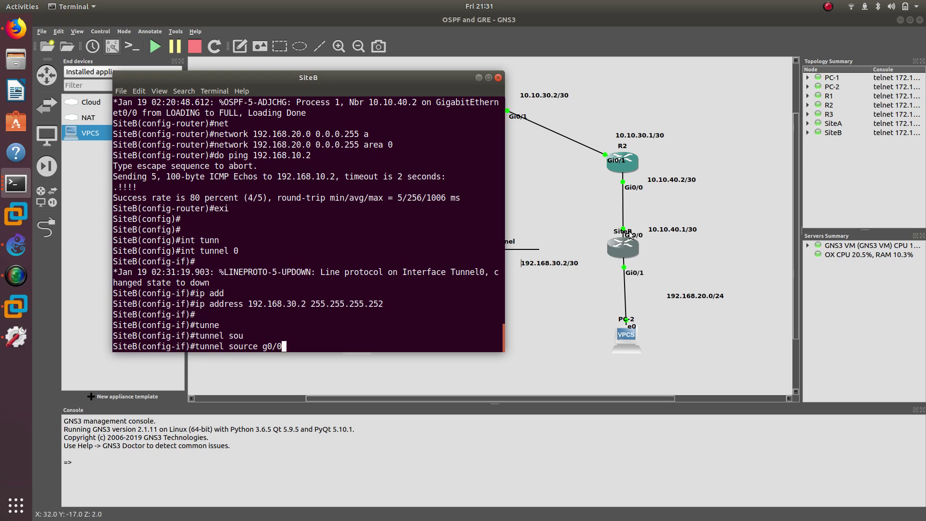
{"action": "key", "text": "Return"}
{"action": "key", "text": "Return"}
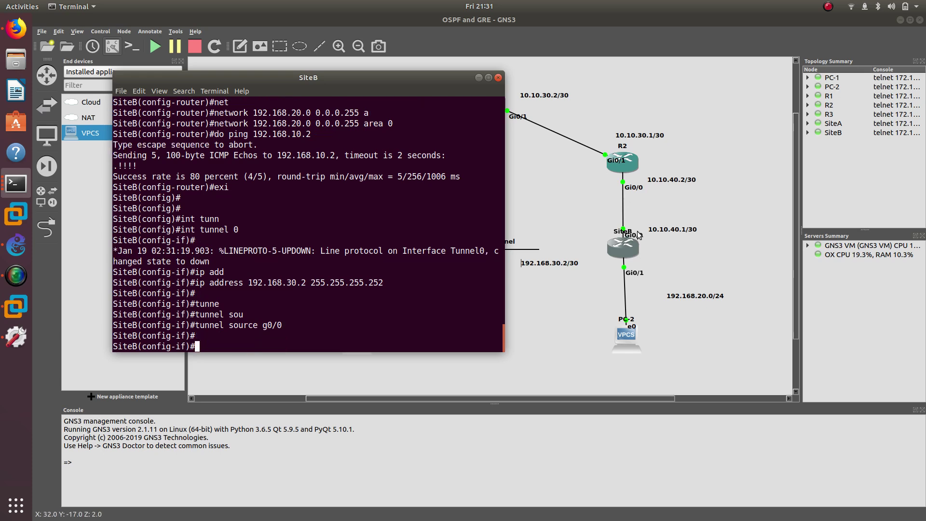
- Set the destination of SiteB's tunnel 0 to SiteA's outside address, 10.10.10.1
{"action": "type", "text": "tunnel de"}
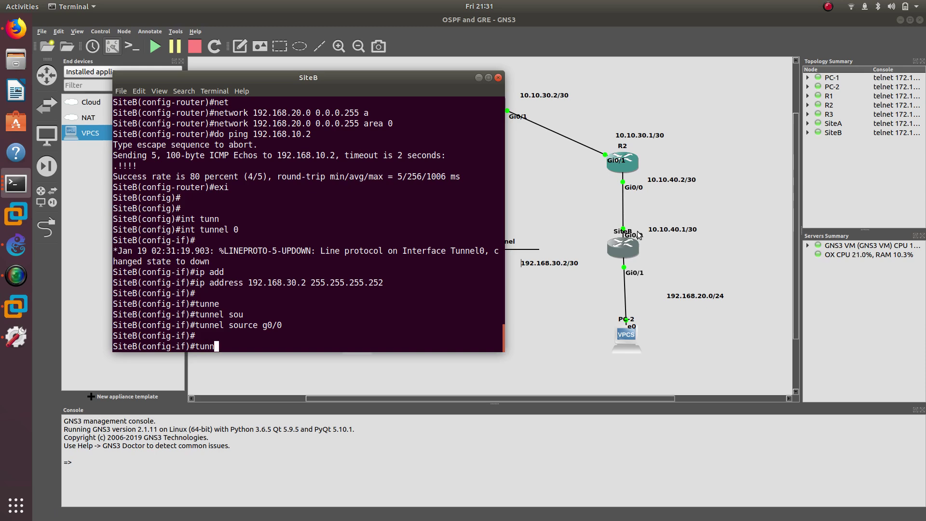
{"action": "key", "text": "Tab"}
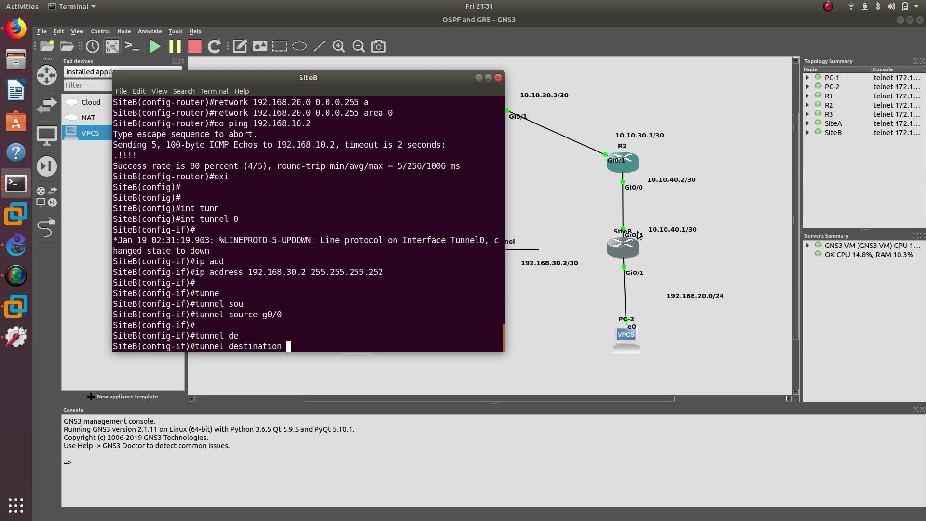
{"action": "type", "text": "10.10.10.1"}
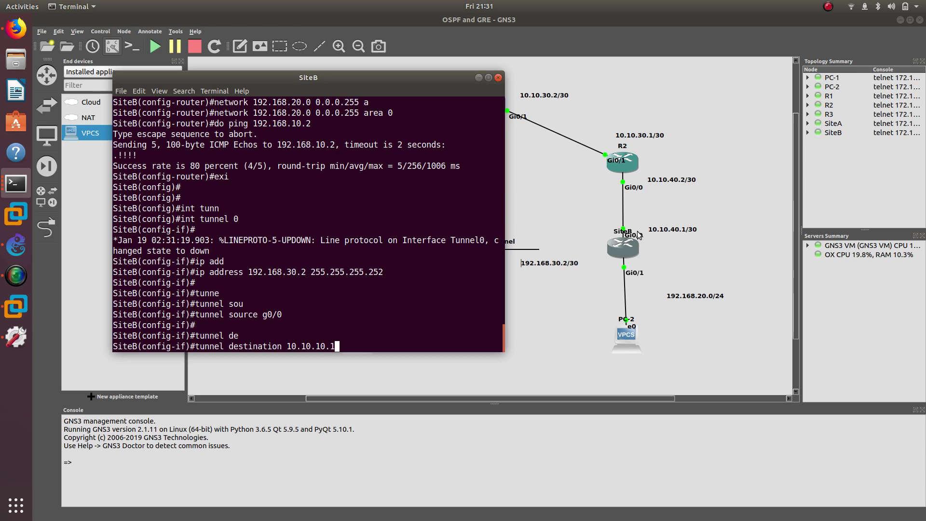
{"action": "left_click_drag", "start_coordinate": [243, 82], "coordinate": [627, 146]}
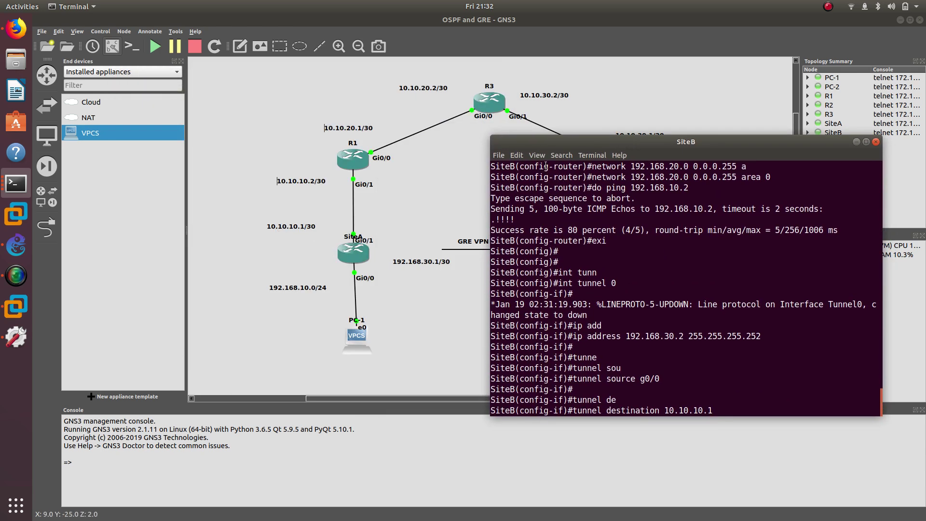
{"action": "left_click_drag", "start_coordinate": [588, 141], "coordinate": [208, 92]}
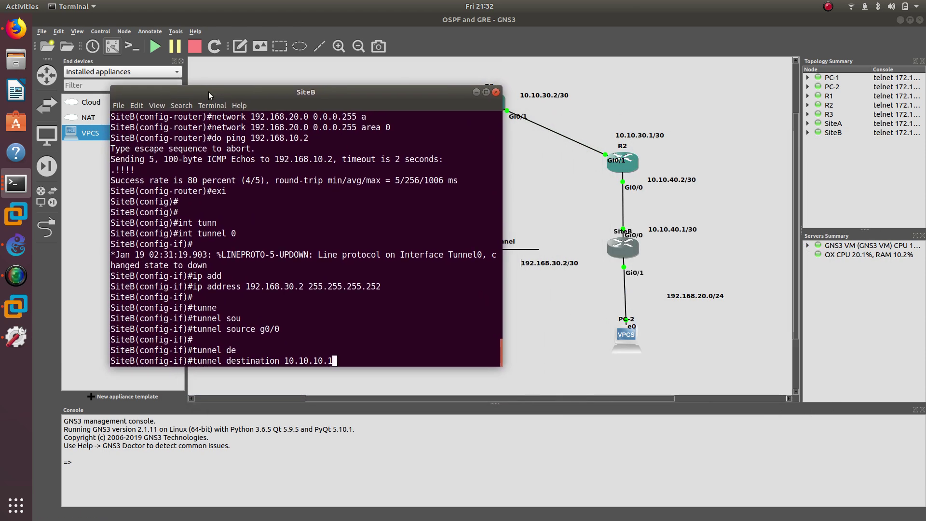
{"action": "key", "text": "Return"}
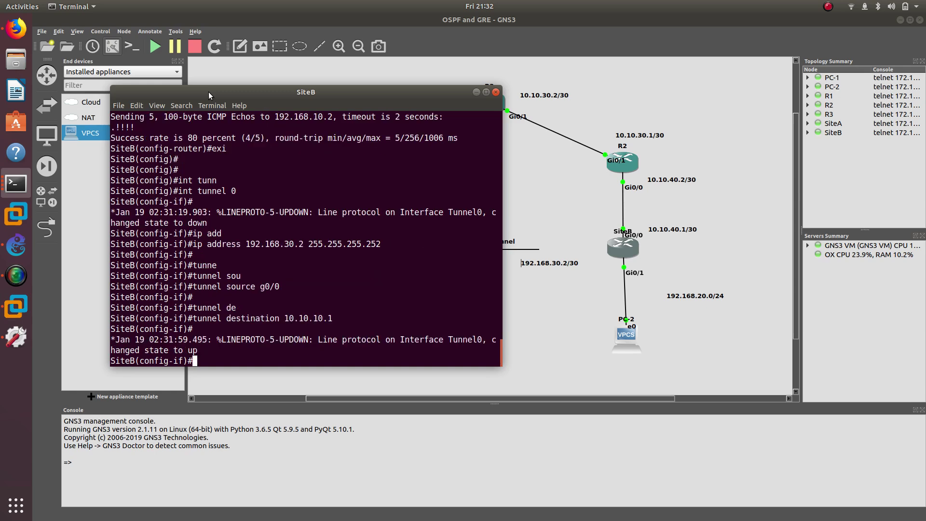
- Set the tunnel mode of SiteB's tunnel 0 to gre ip
{"action": "type", "text": "tunne"}
{"action": "key", "text": "Tab"}
{"action": "type", "text": "mo"}
{"action": "key", "text": "Tab"}
{"action": "type", "text": "g"}
{"action": "key", "text": "Tab"}
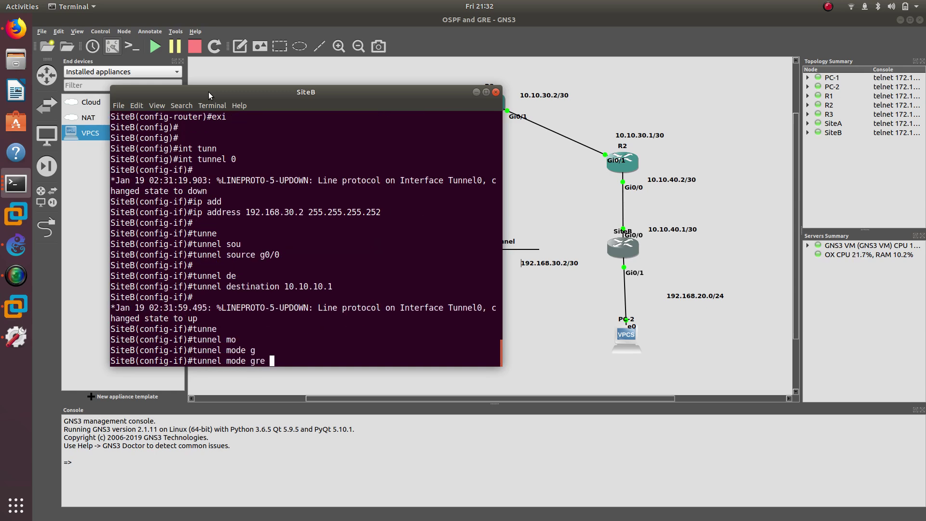
{"action": "type", "text": "ip"}
{"action": "key", "text": "Return"}
{"action": "key", "text": "Return"}
{"action": "key", "text": "Return"}
{"action": "key", "text": "Return"}
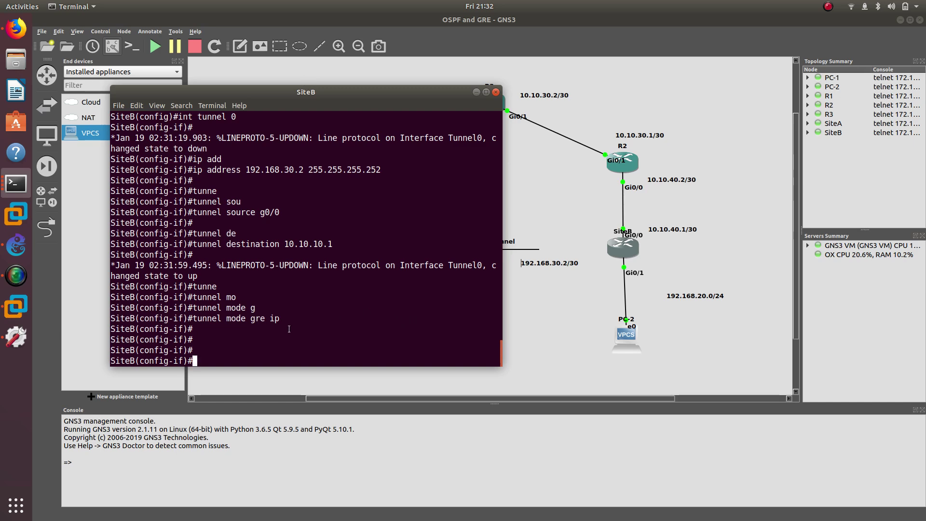
- Ping 192.168.10.2 twice from PC-2, using its already running console session
{"action": "double_click", "coordinate": [623, 340]}
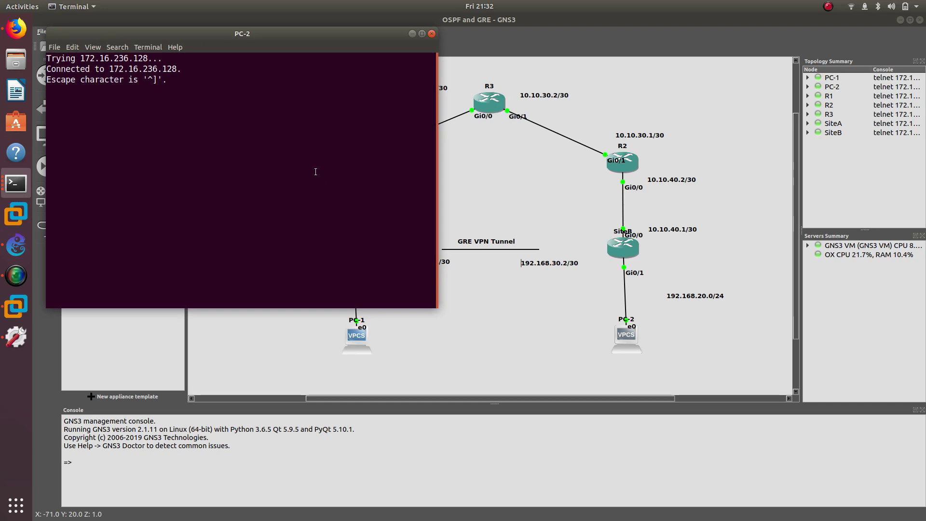
{"action": "left_click", "coordinate": [432, 33]}
{"action": "left_click", "coordinate": [22, 195]}
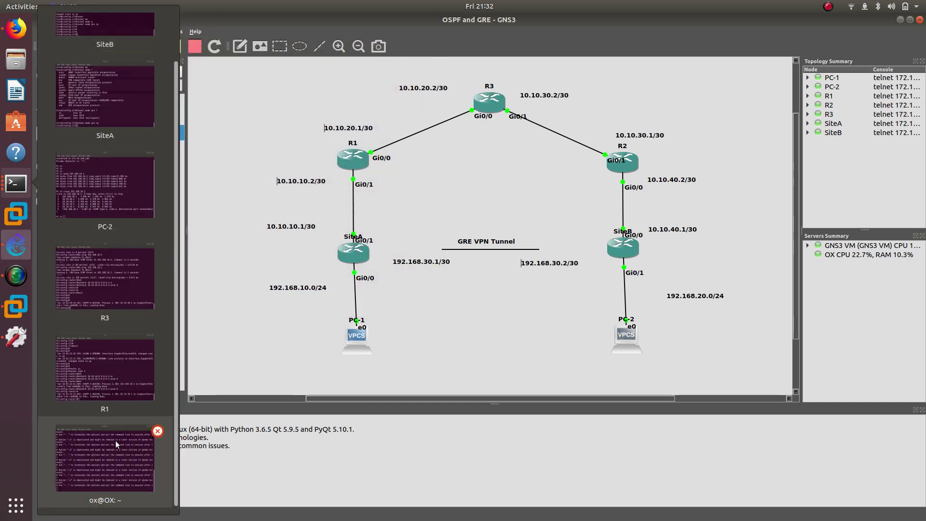
{"action": "left_click", "coordinate": [126, 207]}
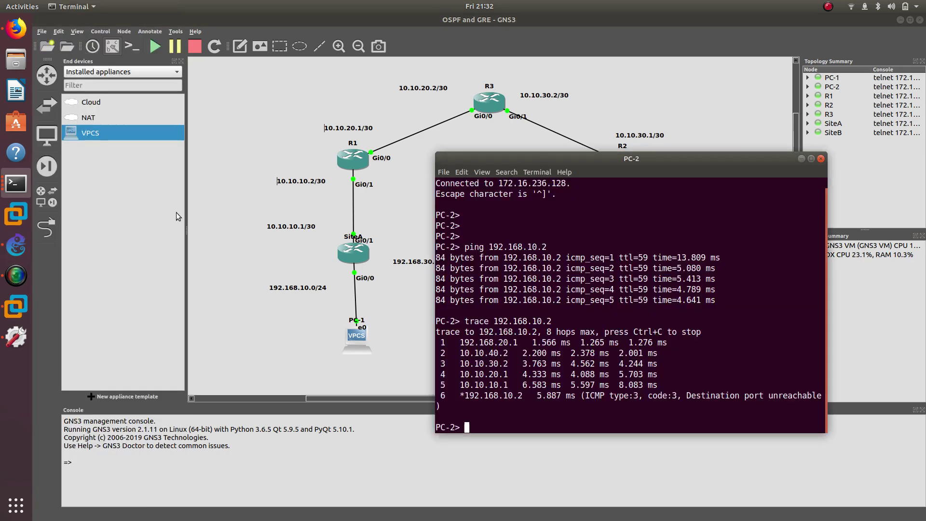
{"action": "key", "text": "Up"}
{"action": "key", "text": "Up"}
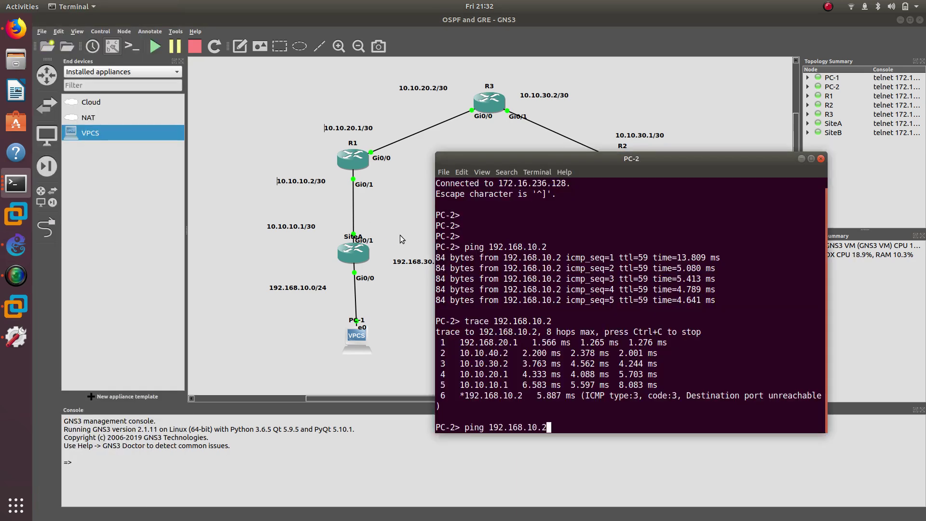
{"action": "key", "text": "Return"}
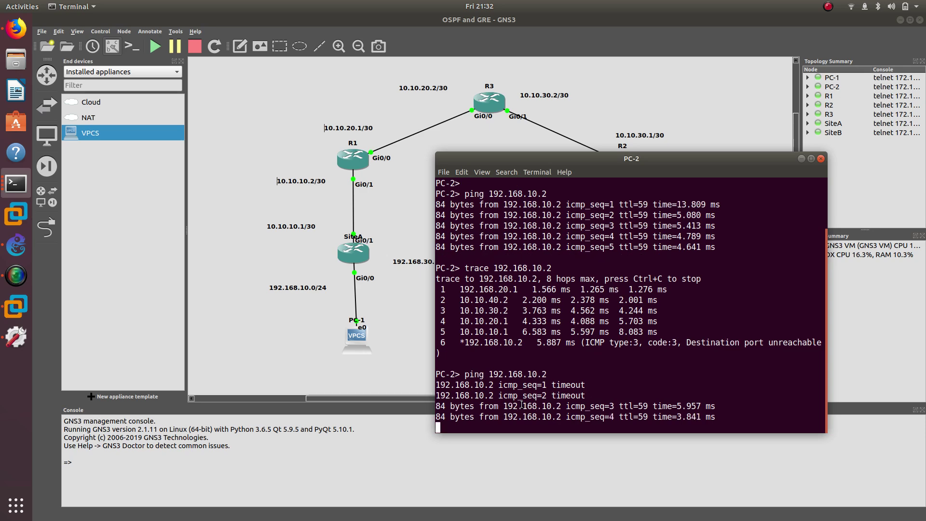
{"action": "key", "text": "Up"}
{"action": "key", "text": "Return"}
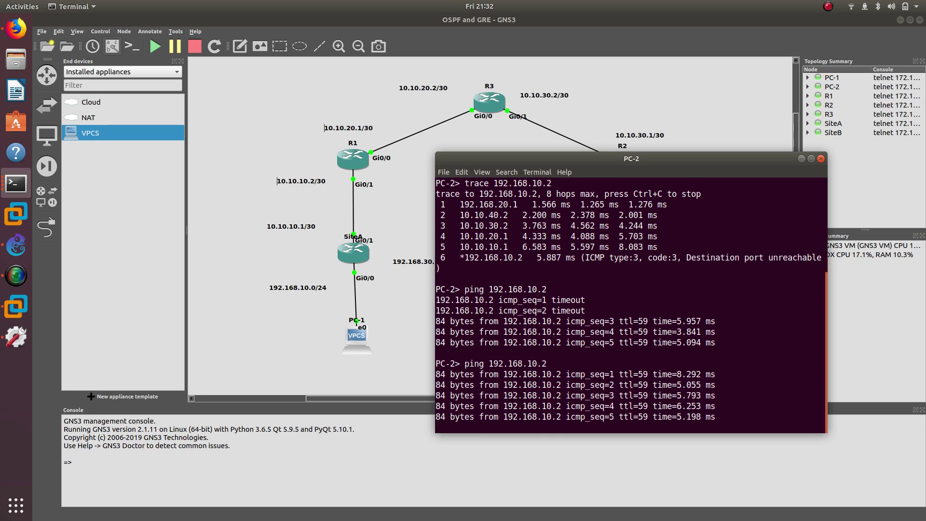
- Trace the route from PC-2 to 192.168.10.2, compare its hops with the topology, and minimize the PC-2 console
{"action": "key", "text": "Up"}
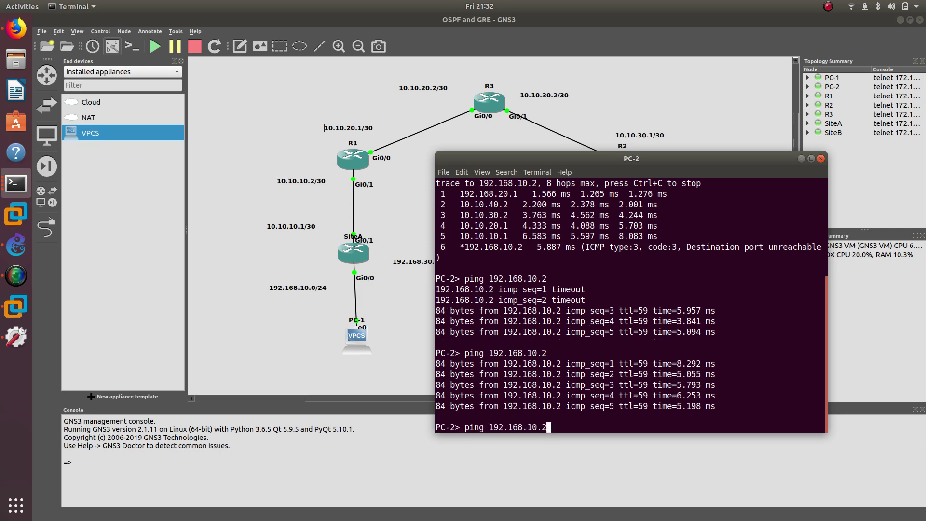
{"action": "key", "text": "Up"}
{"action": "key", "text": "Return"}
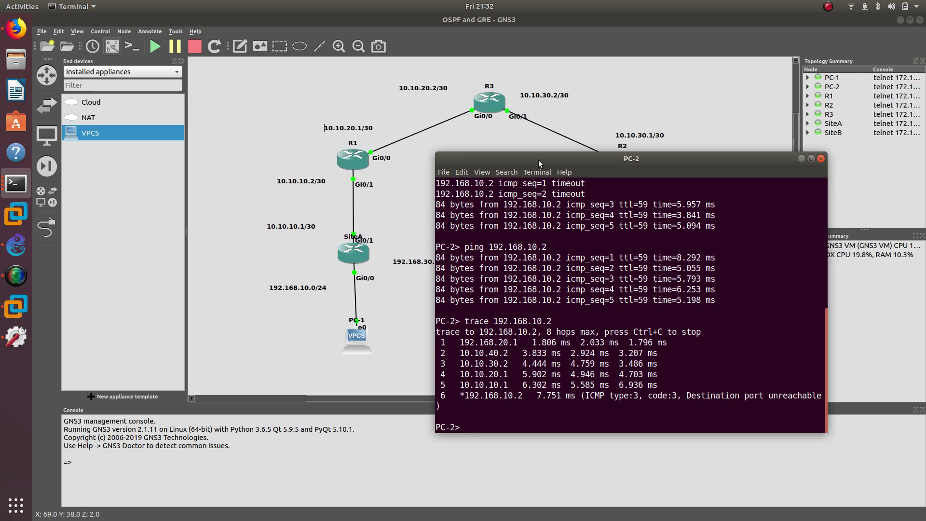
{"action": "mouse_move", "coordinate": [539, 164]}
{"action": "left_mouse_down"}
{"action": "mouse_move", "coordinate": [543, 188]}
{"action": "mouse_move", "coordinate": [704, 190]}
{"action": "mouse_move", "coordinate": [645, 325]}
{"action": "mouse_move", "coordinate": [580, 313]}
{"action": "mouse_move", "coordinate": [530, 184]}
{"action": "left_mouse_up"}
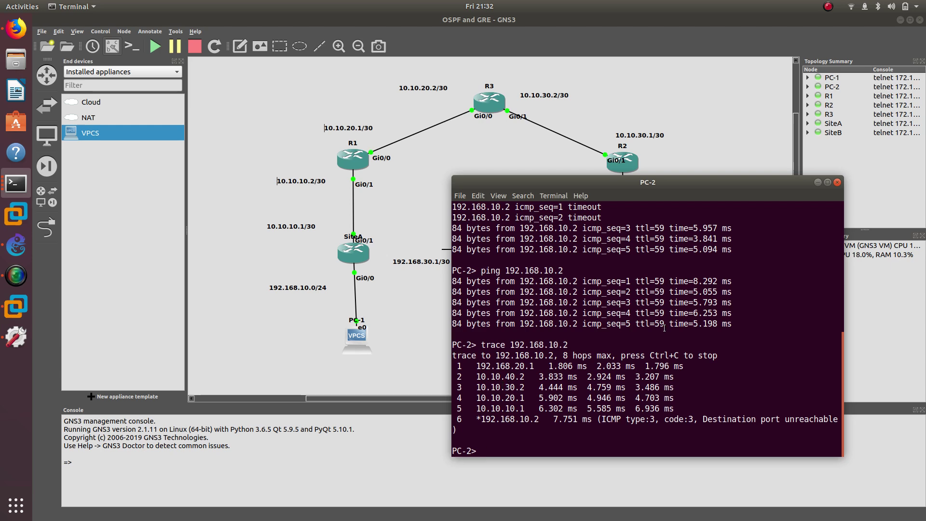
{"action": "left_click", "coordinate": [817, 182]}
- Close the duplicate SiteB connection and return to the SiteB console session that holds the tunnel configuration
{"action": "double_click", "coordinate": [626, 251]}
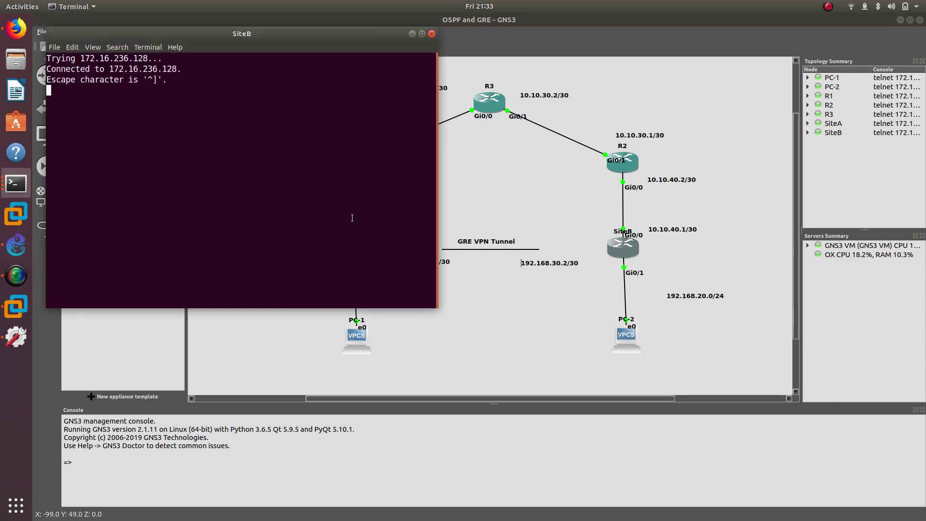
{"action": "left_click", "coordinate": [432, 34]}
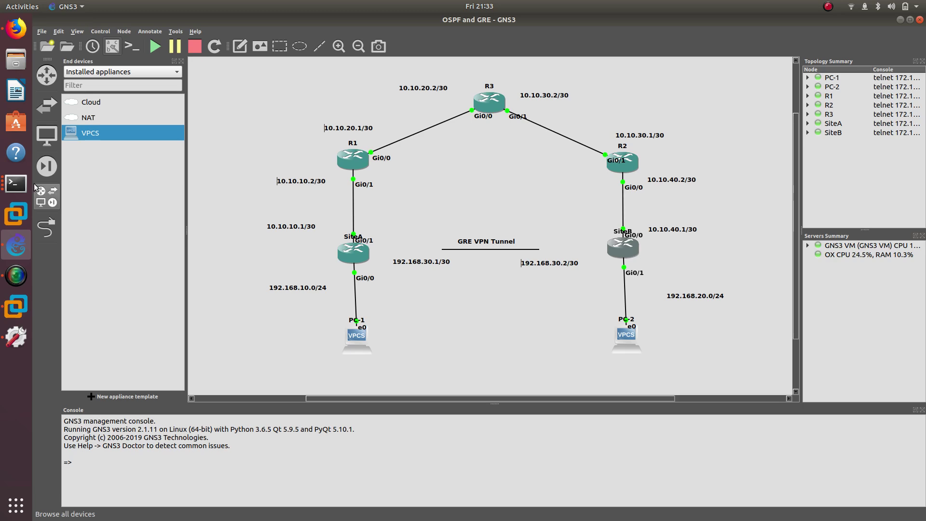
{"action": "left_click", "coordinate": [16, 183]}
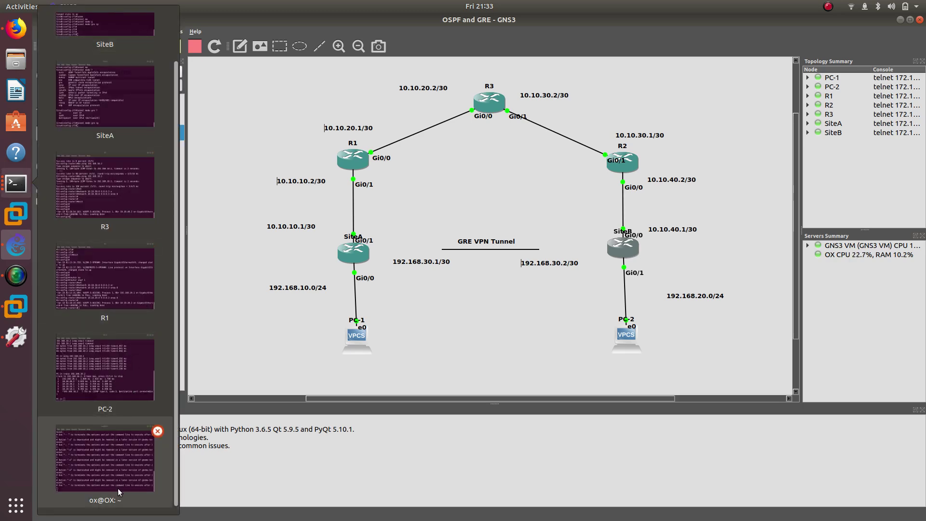
{"action": "scroll", "coordinate": [143, 384], "scroll_direction": "up", "scroll_amount": 2}
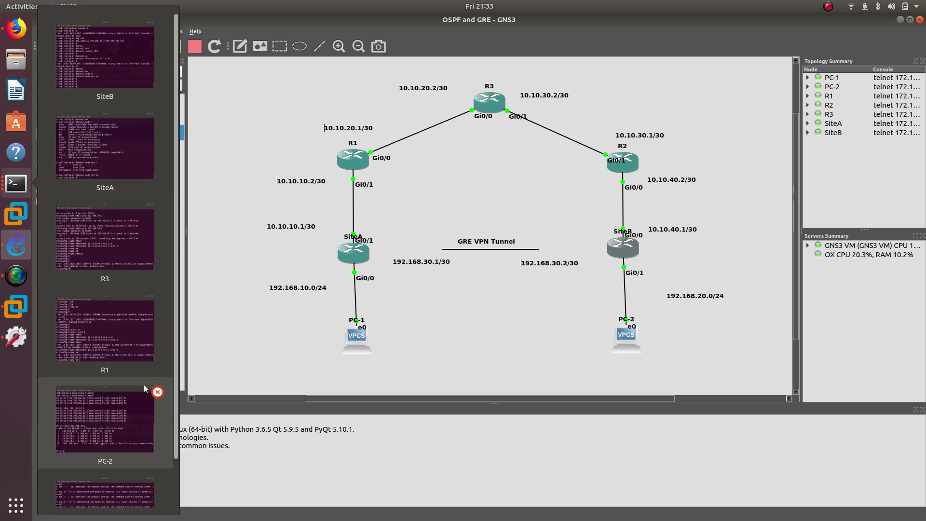
{"action": "left_click", "coordinate": [93, 16]}
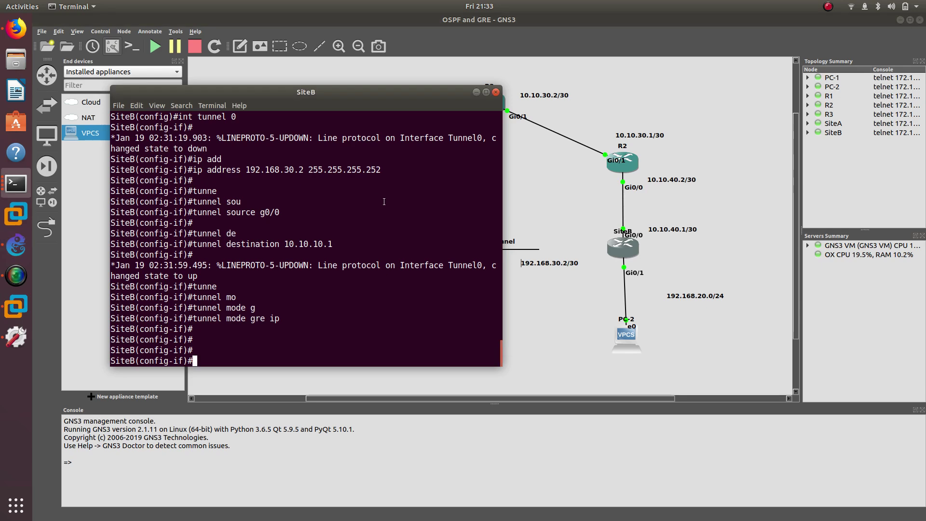
- Add network 192.168.30.0 with wildcard 0.0.0.3 in area 0 to OSPF process 1 on SiteB
{"action": "type", "text": "router osfp"}
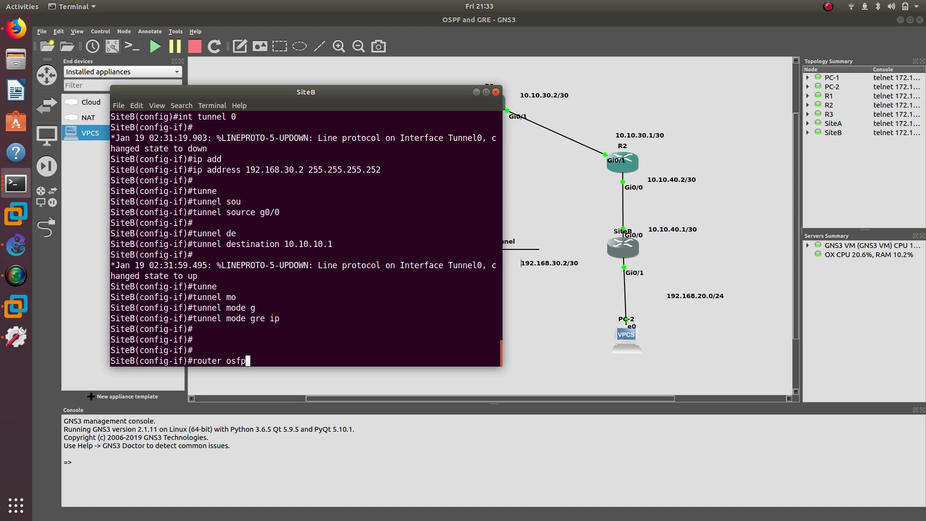
{"action": "key", "text": "BackSpace"}
{"action": "key", "text": "BackSpace"}
{"action": "type", "text": "pf 1"}
{"action": "key", "text": "Return"}
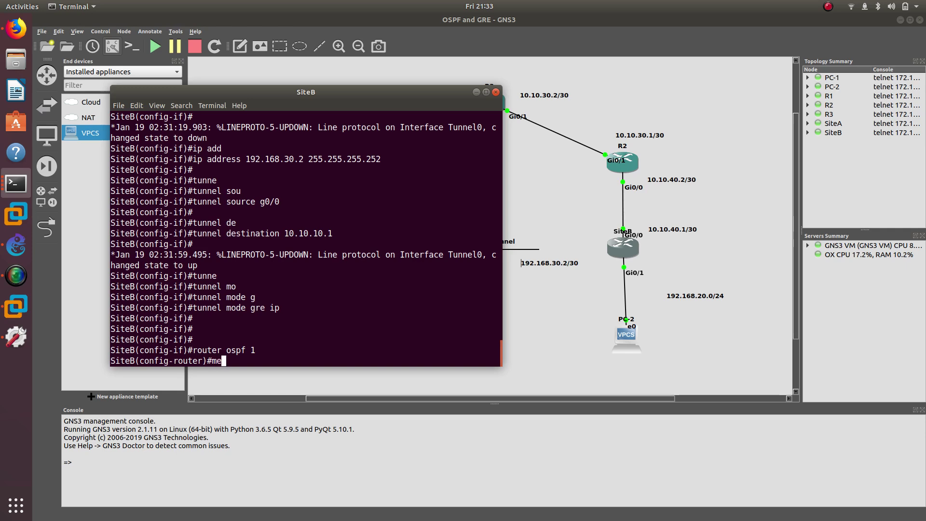
{"action": "type", "text": "net"}
{"action": "key", "text": "Tab"}
{"action": "type", "text": "19"}
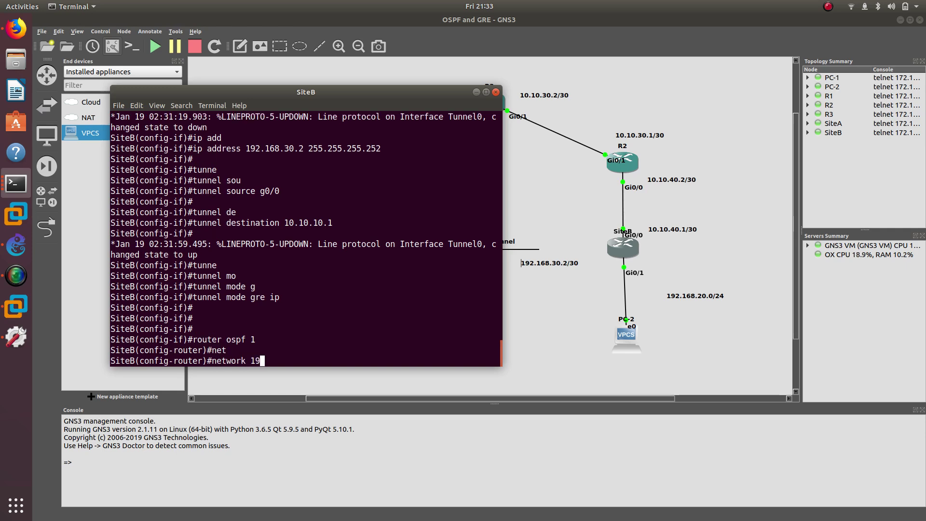
{"action": "type", "text": "2.168.30.0 0.0.0."}
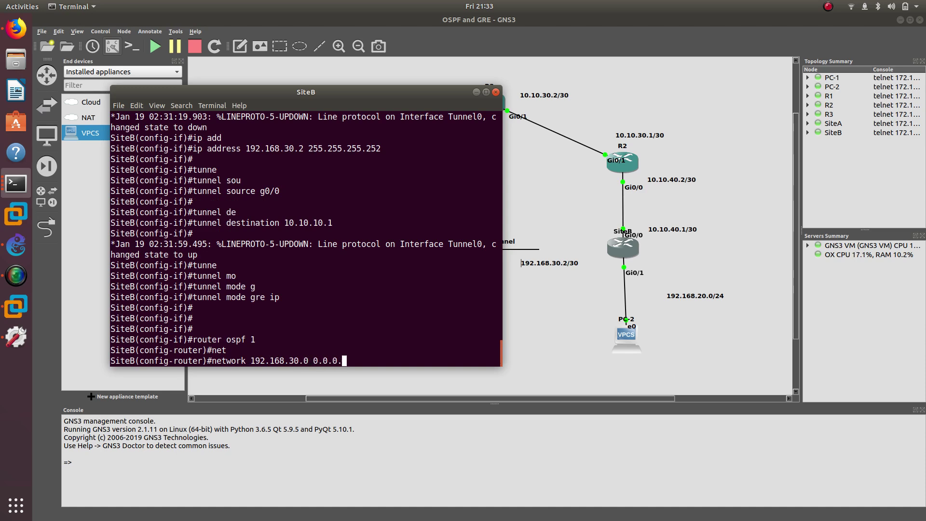
{"action": "type", "text": "3 a"}
{"action": "key", "text": "Tab"}
{"action": "type", "text": "0"}
{"action": "key", "text": "Return"}
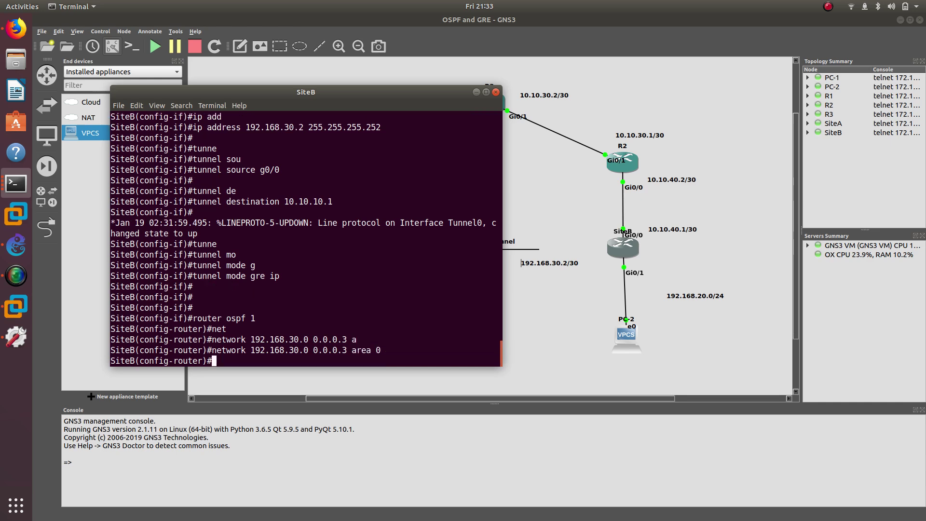
{"action": "key", "text": "Return"}
- Switch to SiteA's existing console session with the tunnel configuration, closing the newly opened duplicate connection
{"action": "left_click", "coordinate": [535, 313]}
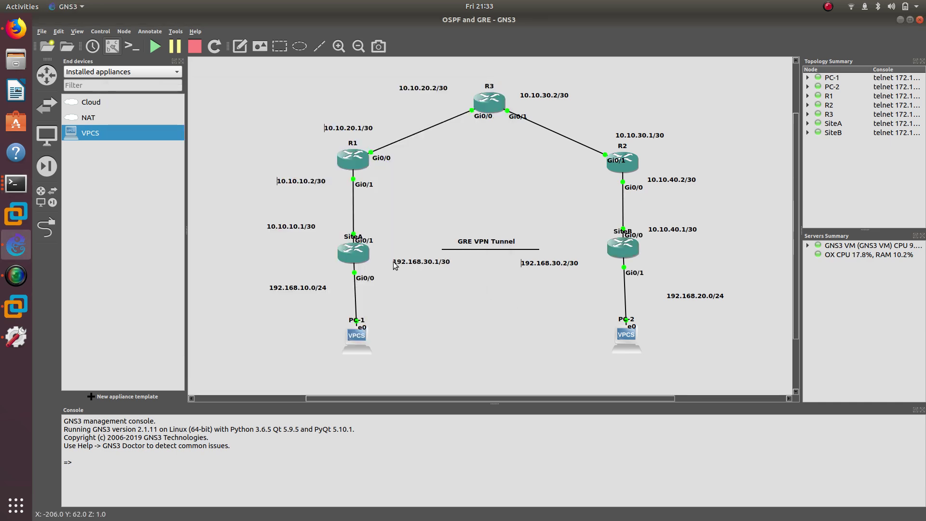
{"action": "double_click", "coordinate": [354, 249]}
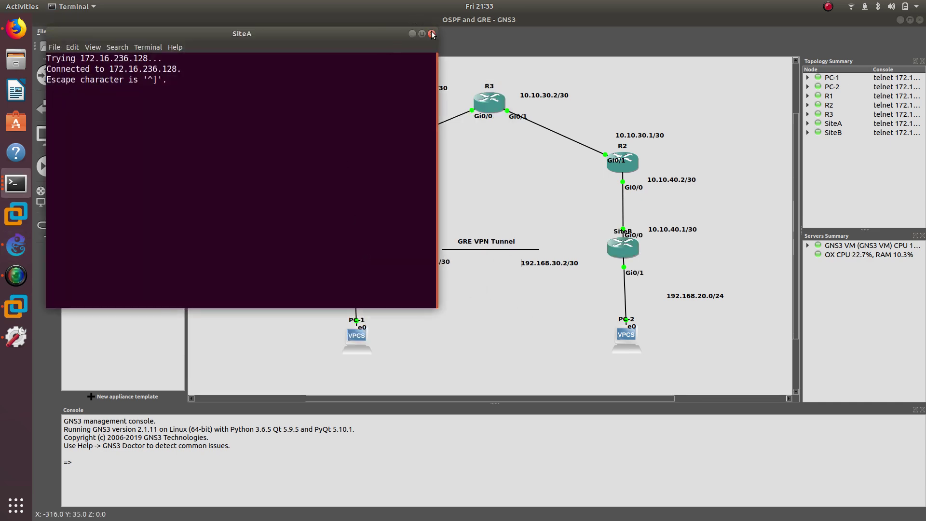
{"action": "left_click", "coordinate": [431, 33]}
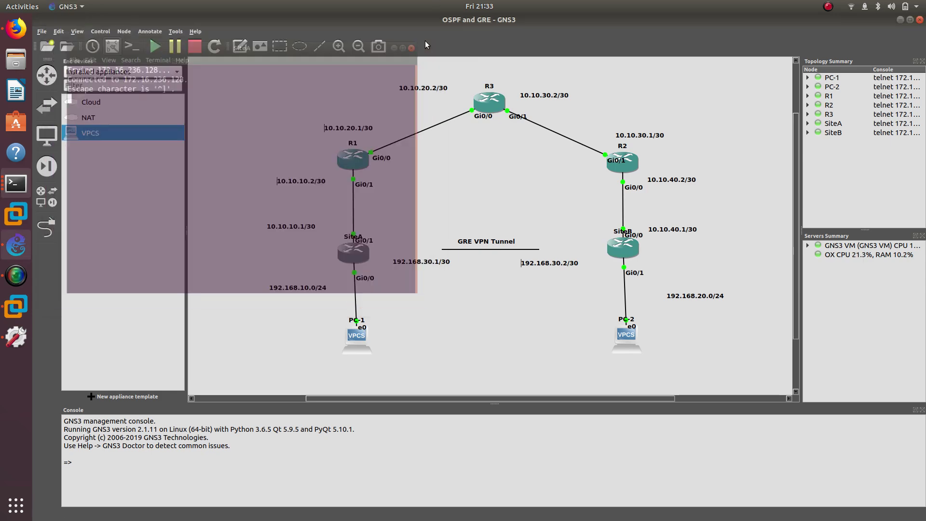
{"action": "left_click", "coordinate": [16, 183]}
{"action": "left_click", "coordinate": [108, 162]}
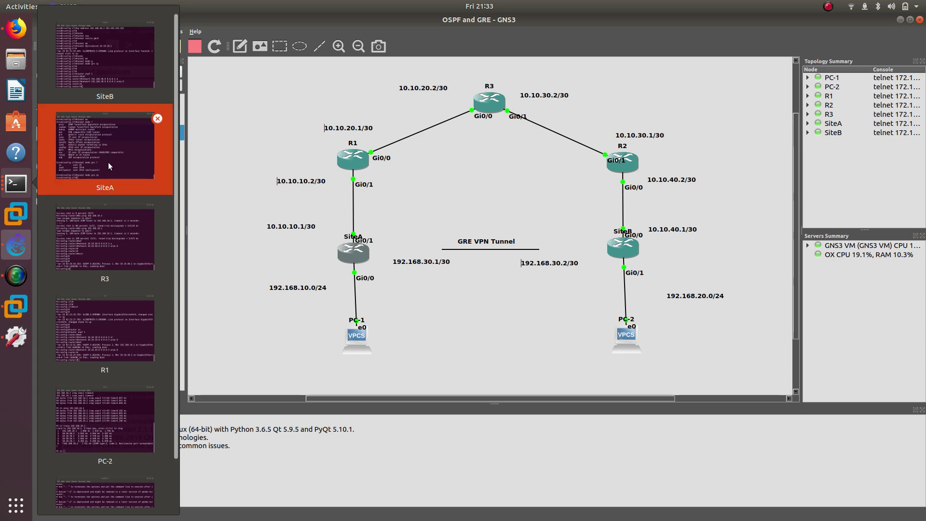
- Add network 192.168.30.0 with wildcard 0.0.0.3 in area 0 to OSPF process 1 on SiteA and check the logged adjacency message
{"action": "type", "text": "exit"}
{"action": "key", "text": "Return"}
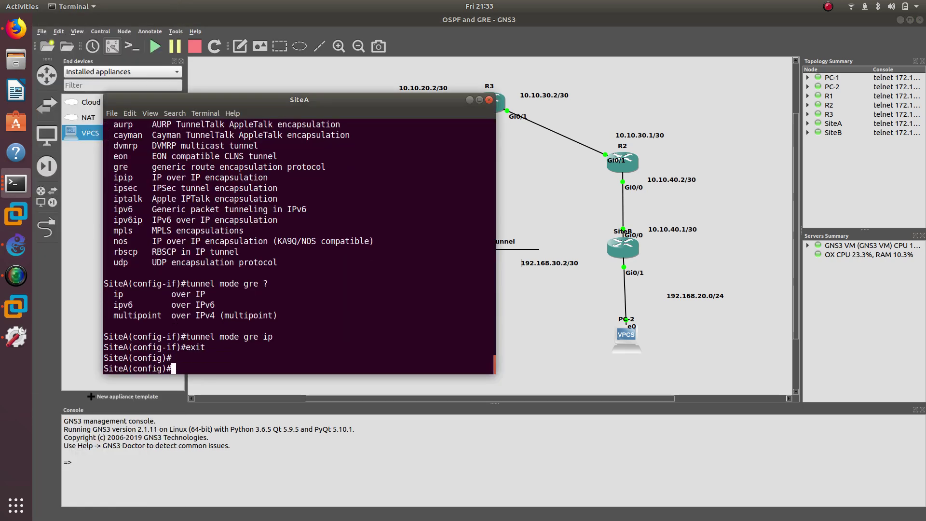
{"action": "type", "text": "onfig)#router ospf 1"}
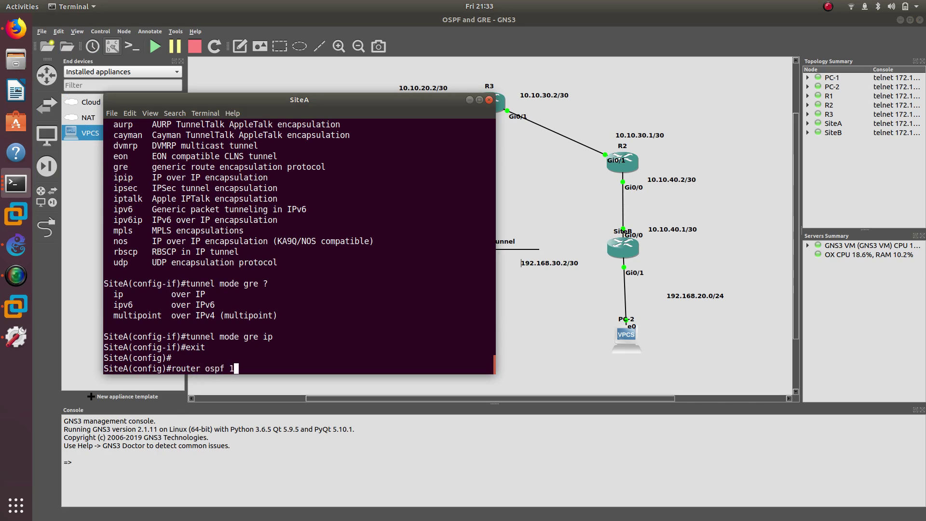
{"action": "key", "text": "Return"}
{"action": "type", "text": "net"}
{"action": "key", "text": "Tab"}
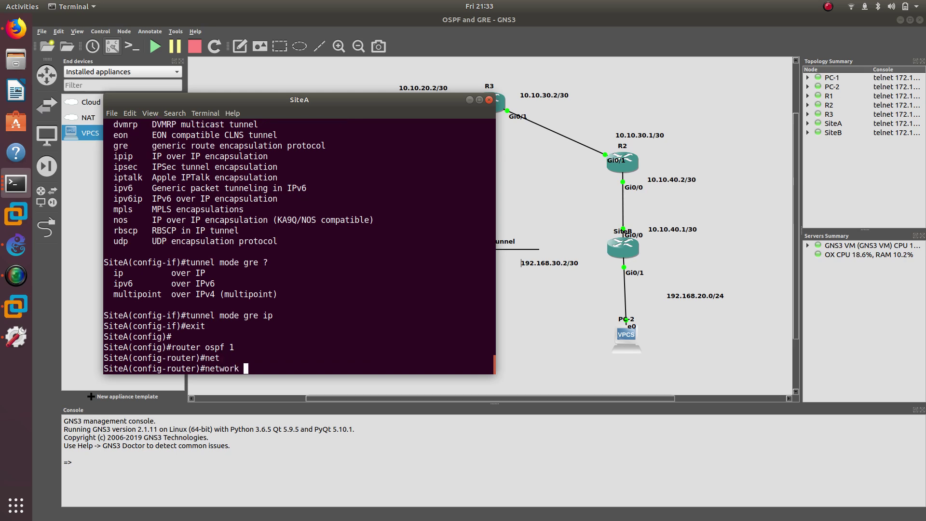
{"action": "type", "text": "192.168.30.0 0.0.0.3 "}
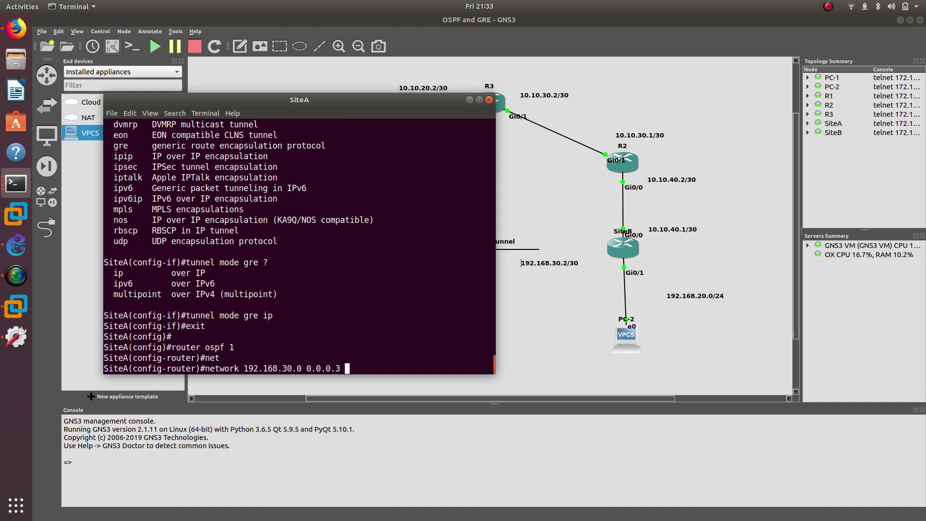
{"action": "type", "text": "a"}
{"action": "key", "text": "Tab"}
{"action": "type", "text": "0"}
{"action": "key", "text": "Return"}
{"action": "key", "text": "Return"}
{"action": "key", "text": "Return"}
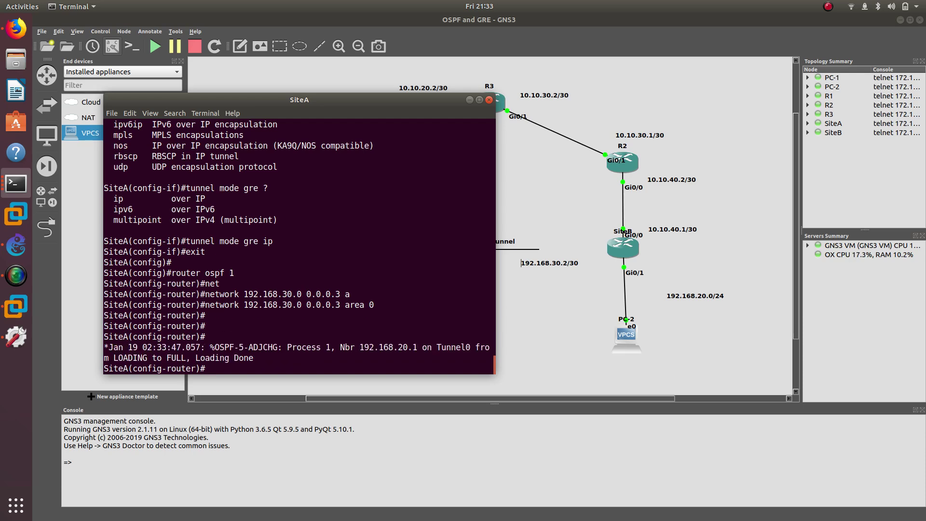
{"action": "left_click_drag", "start_coordinate": [262, 364], "coordinate": [373, 339]}
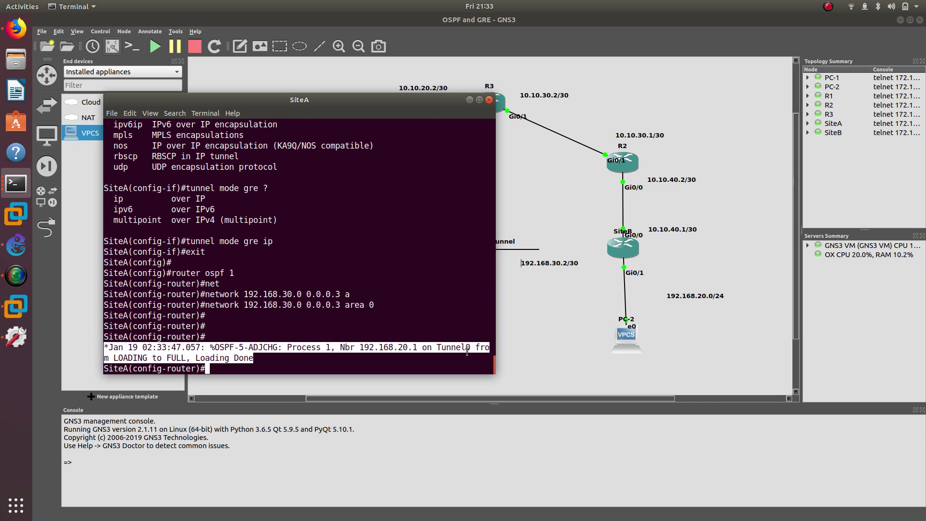
{"action": "double_click", "coordinate": [439, 348]}
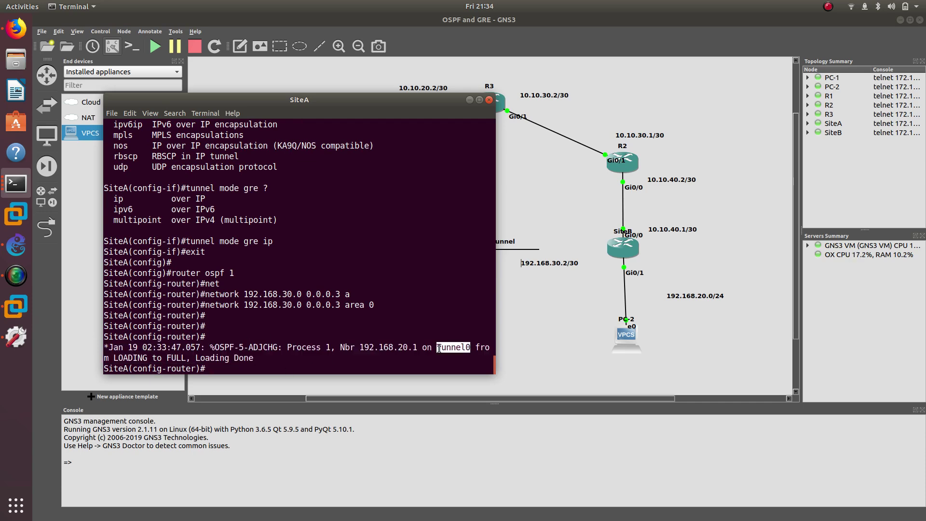
- Ping 192.168.10.2 once from PC-2, using its existing console session
{"action": "left_click", "coordinate": [603, 354]}
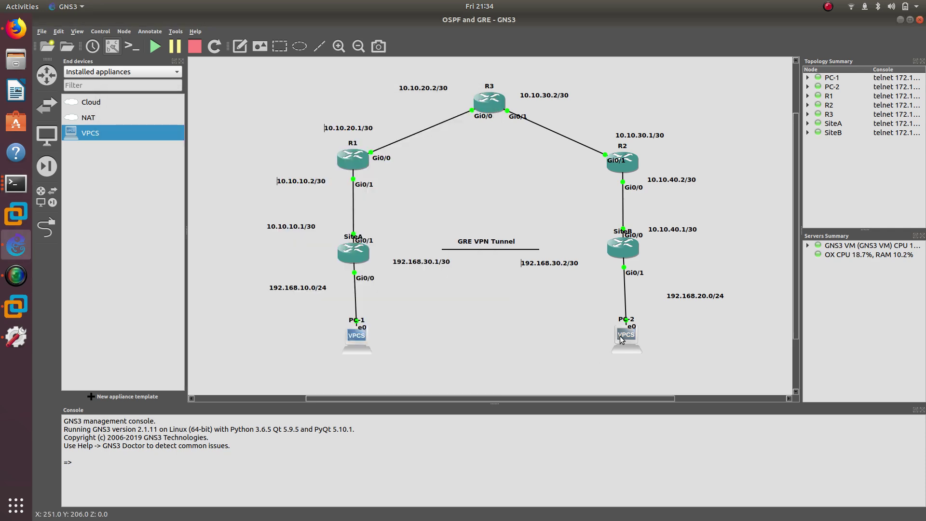
{"action": "left_click", "coordinate": [15, 183]}
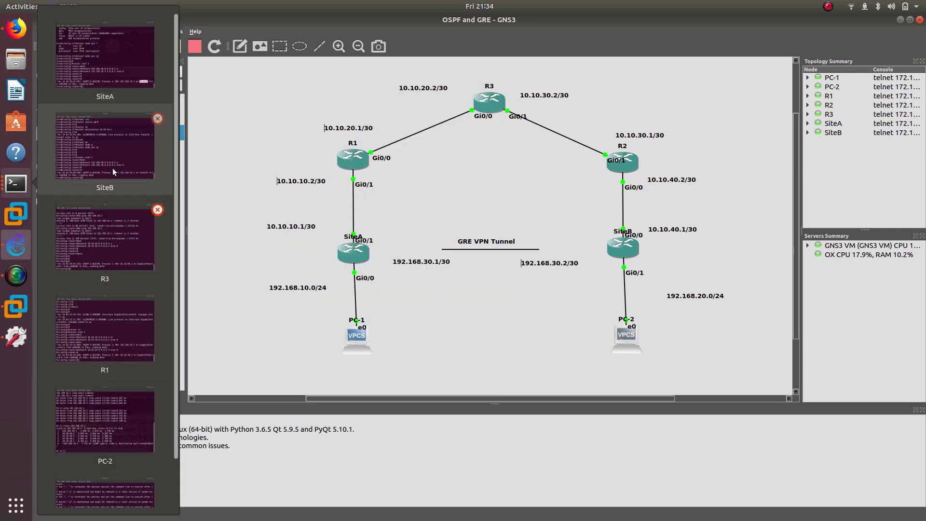
{"action": "scroll", "coordinate": [116, 282], "scroll_direction": "down", "scroll_amount": 1}
{"action": "left_click", "coordinate": [117, 392]}
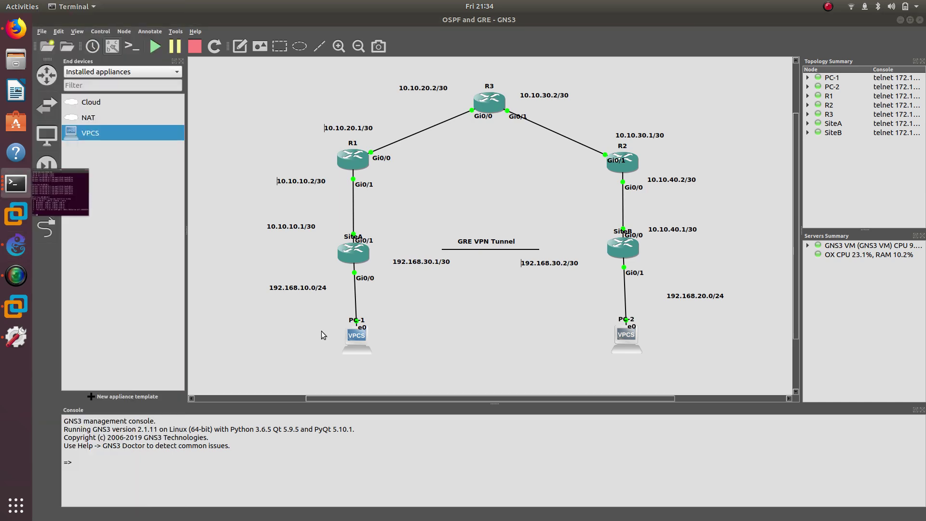
{"action": "key", "text": "Up"}
{"action": "key", "text": "Up"}
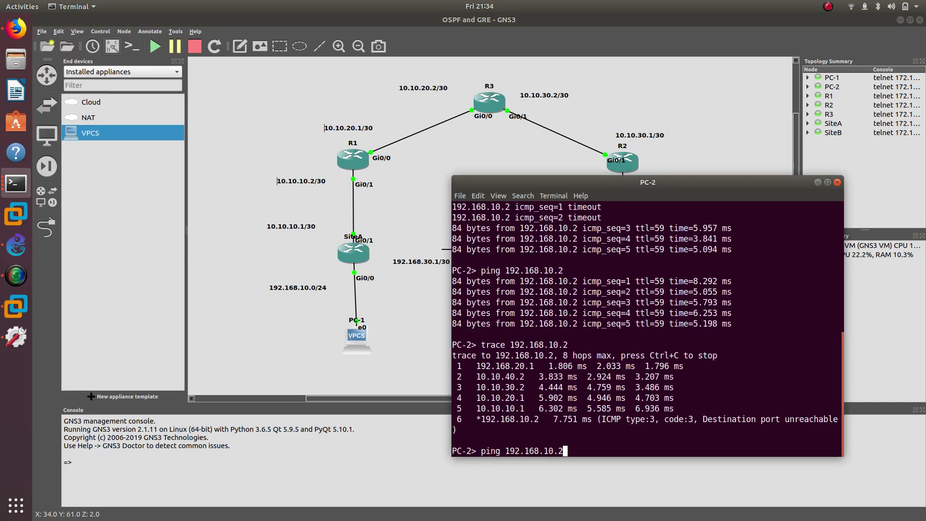
{"action": "key", "text": "Return"}
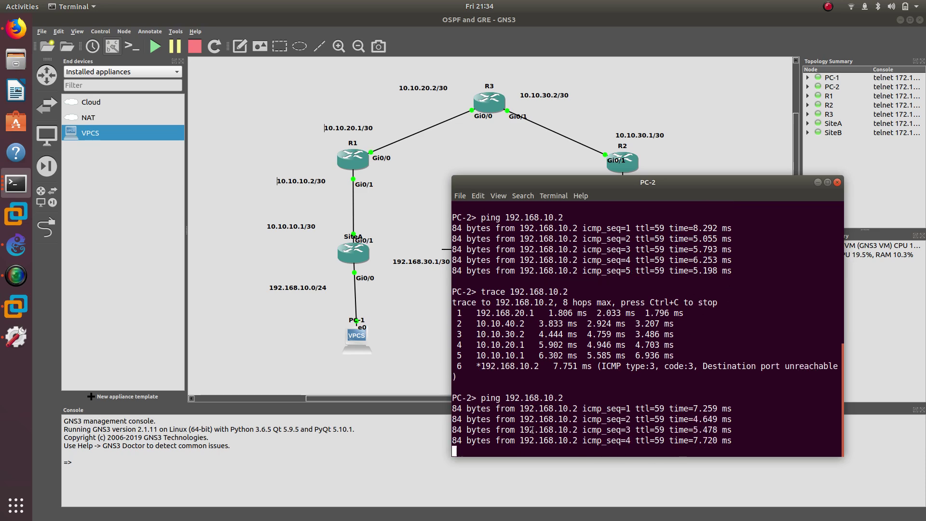
- Trace the route from PC-2 to 192.168.10.2, examine the intermediate hops, and return to the topology
{"action": "key", "text": "Up"}
{"action": "key", "text": "Up"}
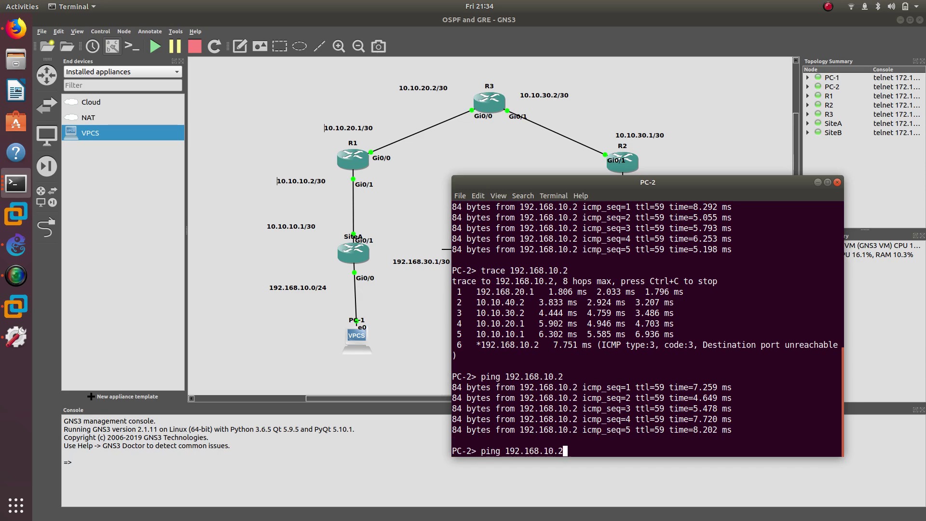
{"action": "key", "text": "Return"}
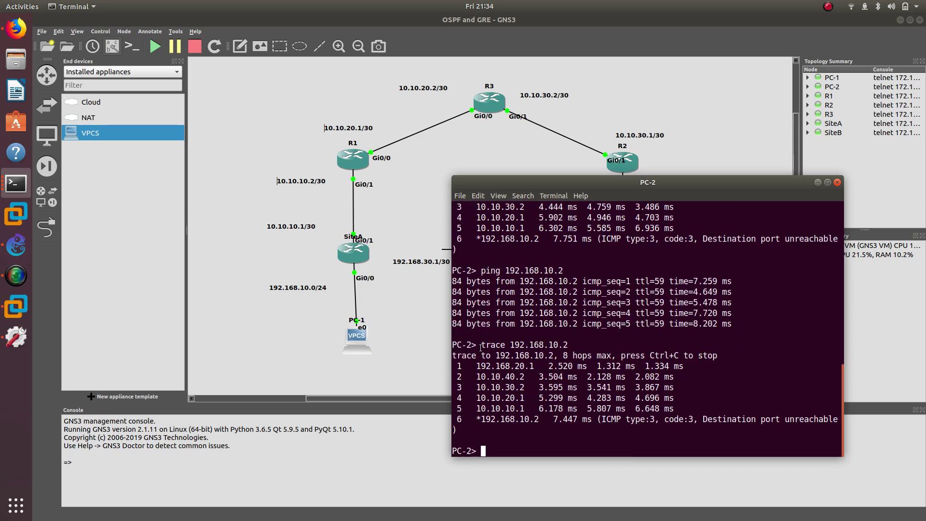
{"action": "mouse_move", "coordinate": [458, 367]}
{"action": "left_mouse_down"}
{"action": "mouse_move", "coordinate": [578, 377]}
{"action": "mouse_move", "coordinate": [682, 412]}
{"action": "left_mouse_up"}
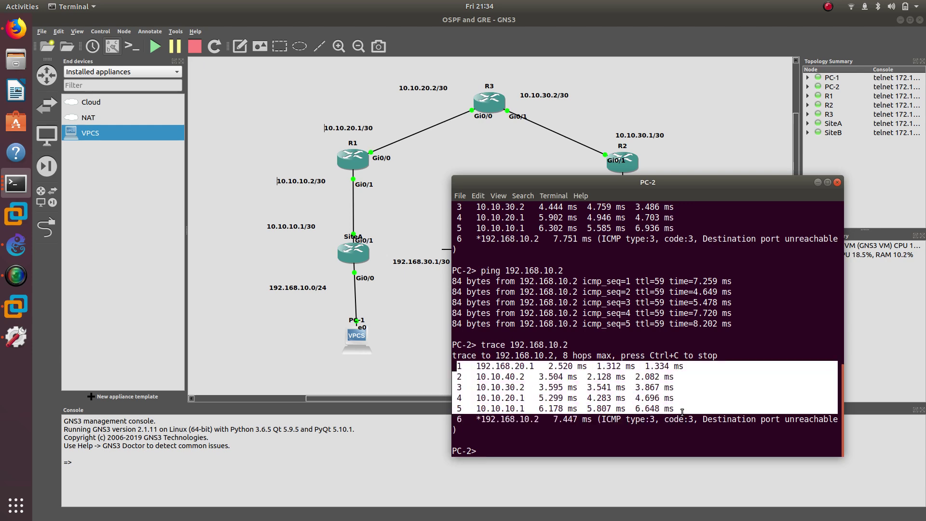
{"action": "left_click_drag", "start_coordinate": [477, 376], "coordinate": [688, 409]}
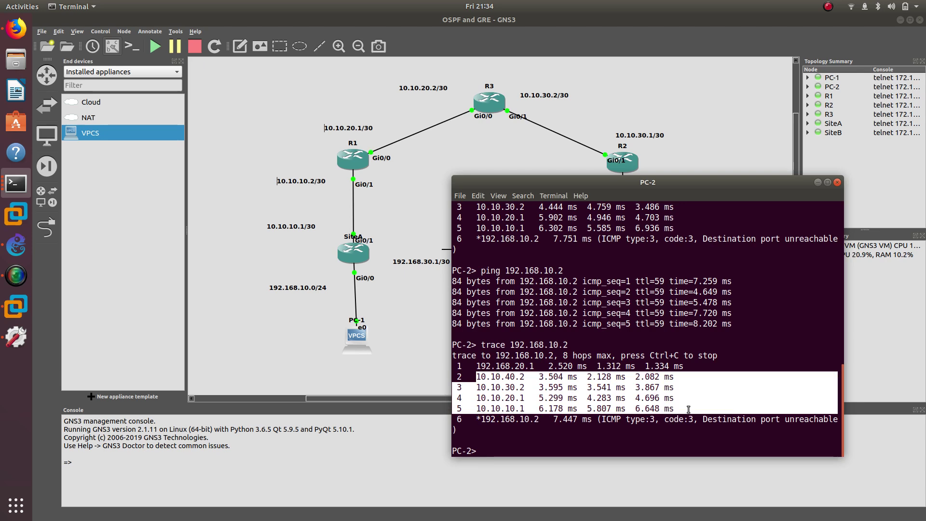
{"action": "left_click", "coordinate": [429, 316]}
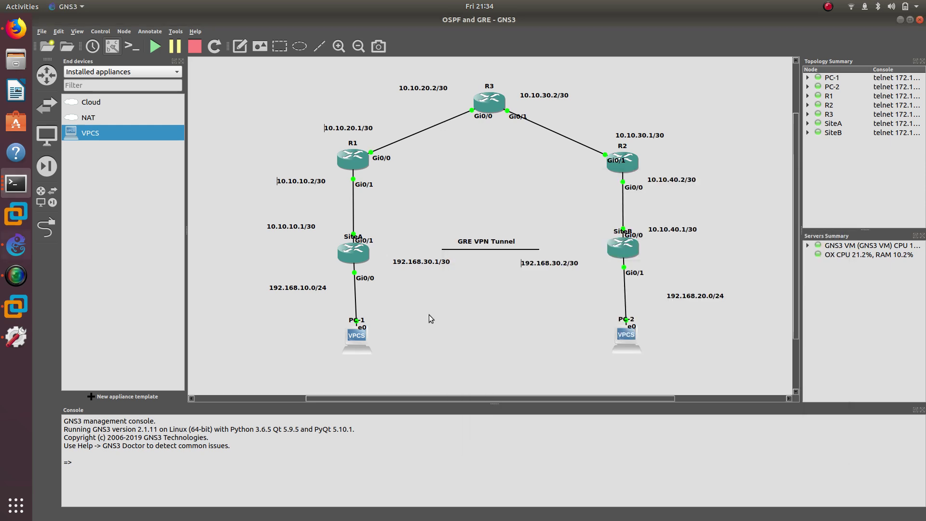
- Bring SiteA's existing console session forward and move it clear of the SiteA side of the topology
{"action": "mouse_move", "coordinate": [619, 248]}
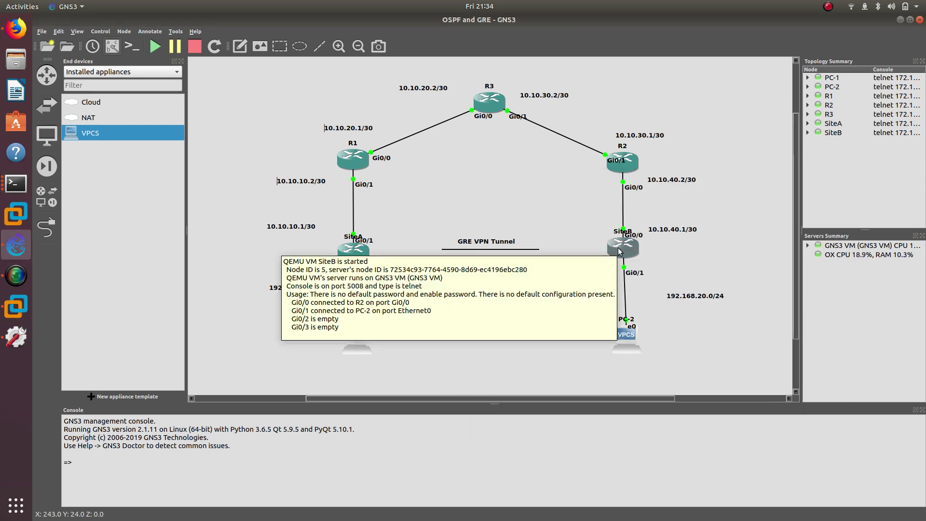
{"action": "left_click", "coordinate": [31, 185]}
{"action": "left_click", "coordinate": [106, 172]}
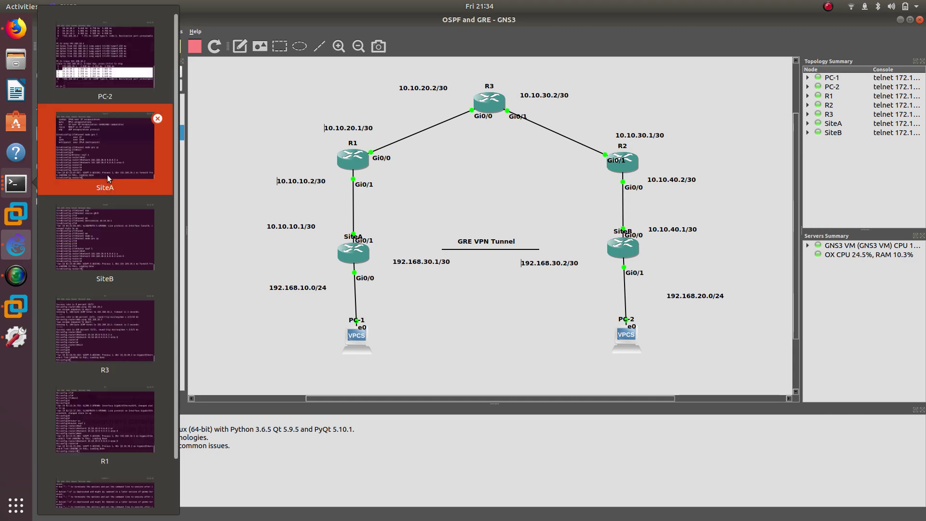
{"action": "left_click_drag", "start_coordinate": [299, 103], "coordinate": [701, 141]}
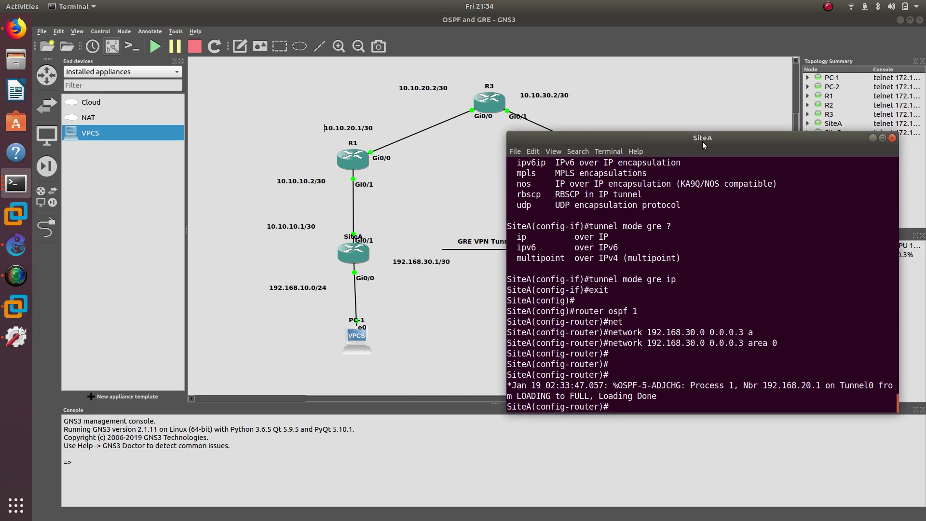
- Try to list the available ip commands in SiteA's OSPF router configuration mode
{"action": "type", "text": "ip ?"}
{"action": "key", "text": "BackSpace"}
{"action": "key", "text": "BackSpace"}
{"action": "key", "text": "BackSpace"}
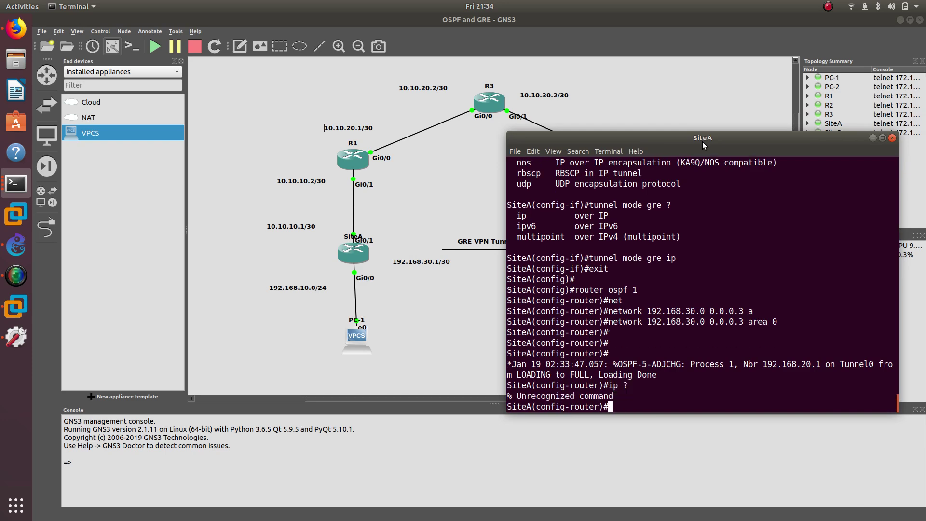
- Leave SiteA's OSPF router configuration mode for global configuration mode
{"action": "type", "text": "exi"}
{"action": "key", "text": "Return"}
{"action": "key", "text": "Return"}
- List SiteA's global ip configuration subcommands and read through the whole list for a routing command
{"action": "type", "text": "ip ?"}
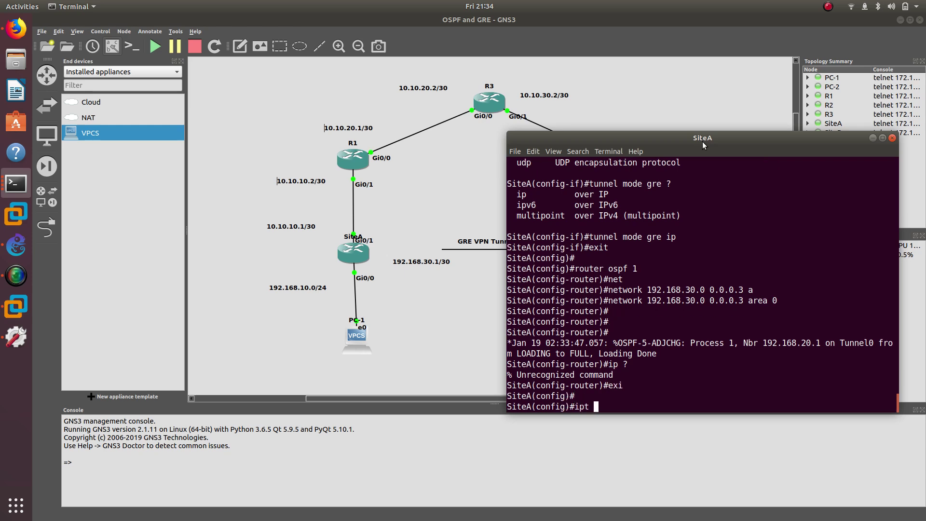
{"action": "key", "text": "Return"}
{"action": "key", "text": "Return"}
{"action": "key", "text": "Return"}
{"action": "key", "text": "Return"}
{"action": "key", "text": "Return"}
{"action": "key", "text": "Return"}
{"action": "key", "text": "Return"}
{"action": "key", "text": "Return"}
{"action": "key", "text": "Return"}
{"action": "key", "text": "Return"}
{"action": "key", "text": "Return"}
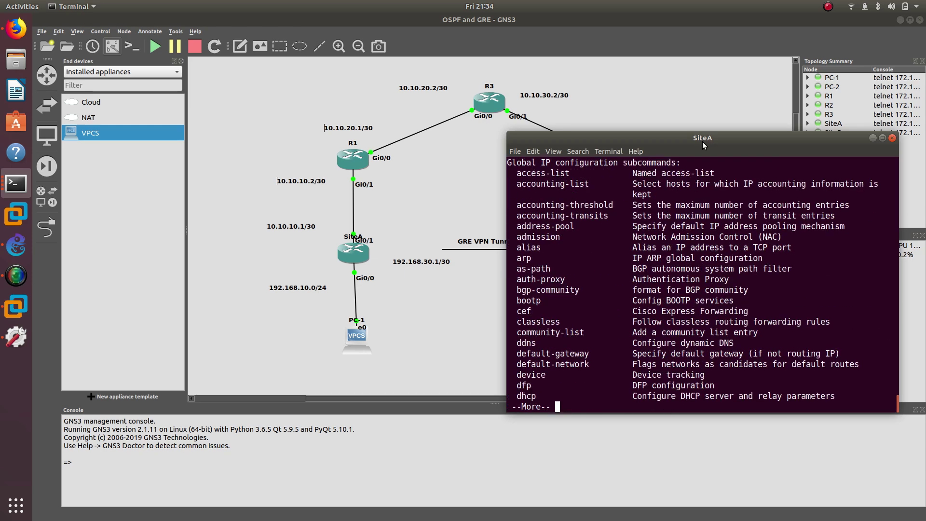
{"action": "key", "text": "Return"}
{"action": "key", "text": "Return"}
{"action": "key", "text": "Return"}
{"action": "key", "text": "Return"}
{"action": "key", "text": "Return"}
{"action": "key", "text": "Return"}
{"action": "key", "text": "Return"}
{"action": "key", "text": "Return"}
{"action": "key", "text": "Return"}
{"action": "key", "text": "Return"}
{"action": "key", "text": "Return"}
{"action": "key", "text": "Return"}
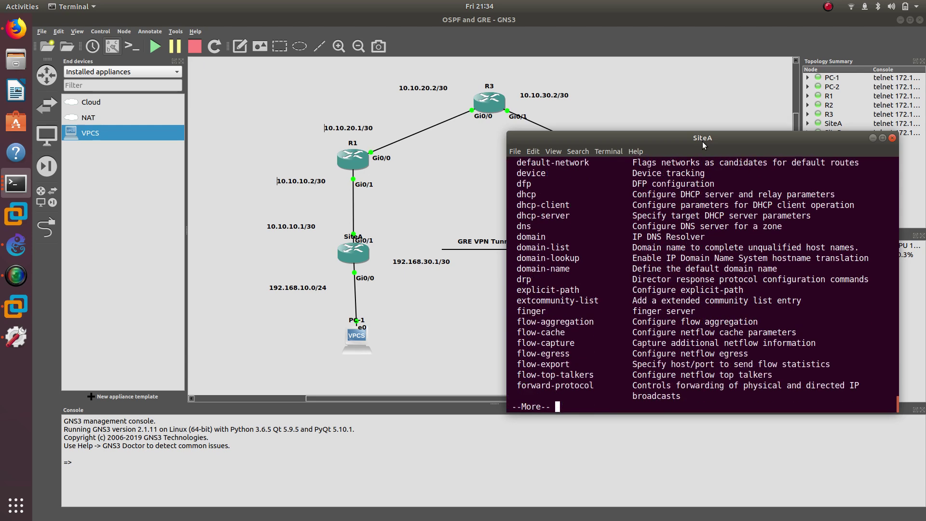
{"action": "key", "text": "Return"}
{"action": "key", "text": "Return"}
{"action": "key", "text": "Return"}
{"action": "key", "text": "Return"}
{"action": "key", "text": "Return"}
{"action": "key", "text": "Return"}
{"action": "key", "text": "Return"}
{"action": "key", "text": "Return"}
{"action": "key", "text": "Return"}
{"action": "key", "text": "Return"}
{"action": "key", "text": "Return"}
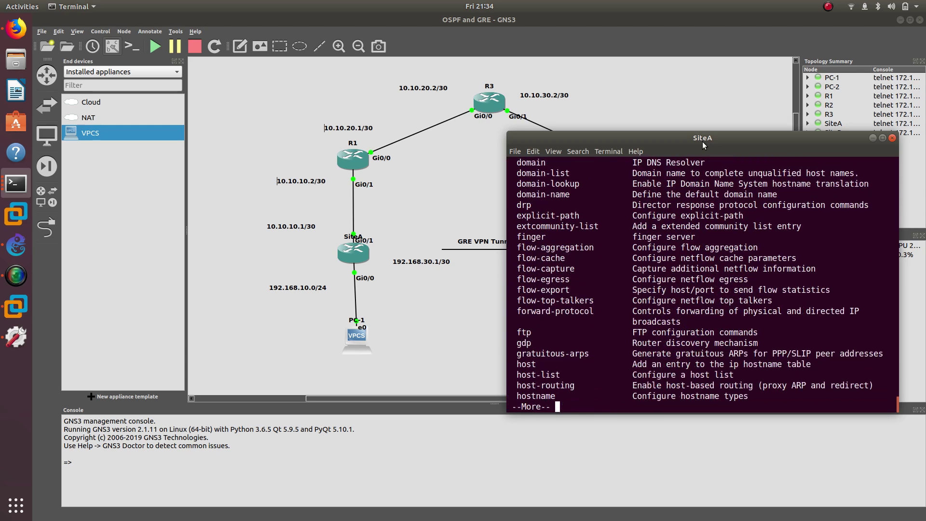
{"action": "key", "text": "Return"}
{"action": "key", "text": "Return"}
{"action": "key", "text": "Return"}
{"action": "key", "text": "Return"}
{"action": "key", "text": "Return"}
{"action": "key", "text": "Return"}
{"action": "key", "text": "Return"}
{"action": "key", "text": "Return"}
{"action": "key", "text": "Return"}
{"action": "key", "text": "Return"}
{"action": "key", "text": "Return"}
{"action": "key", "text": "Return"}
{"action": "key", "text": "Return"}
{"action": "key", "text": "Return"}
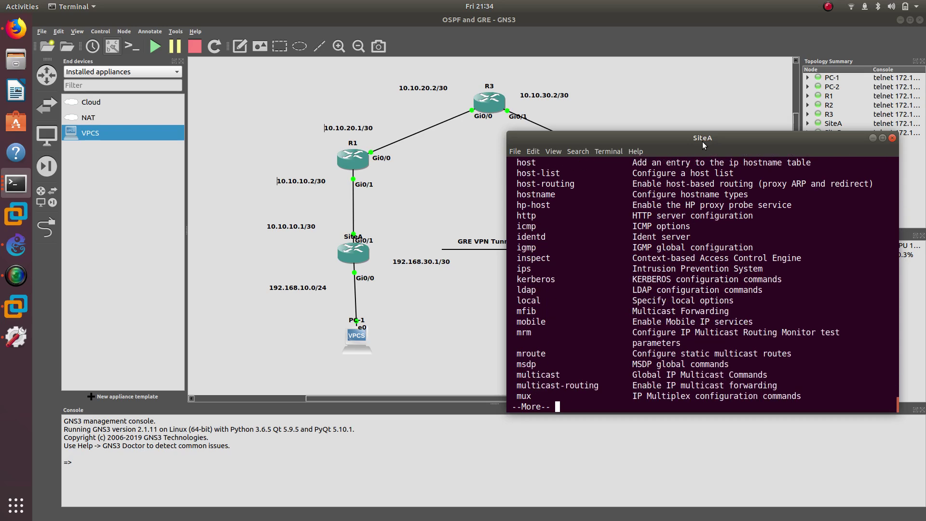
{"action": "key", "text": "Return"}
{"action": "key", "text": "Return"}
{"action": "key", "text": "Return"}
{"action": "key", "text": "Return"}
{"action": "key", "text": "Return"}
{"action": "key", "text": "Return"}
{"action": "key", "text": "Return"}
{"action": "key", "text": "Return"}
{"action": "key", "text": "Return"}
{"action": "key", "text": "Return"}
{"action": "key", "text": "Return"}
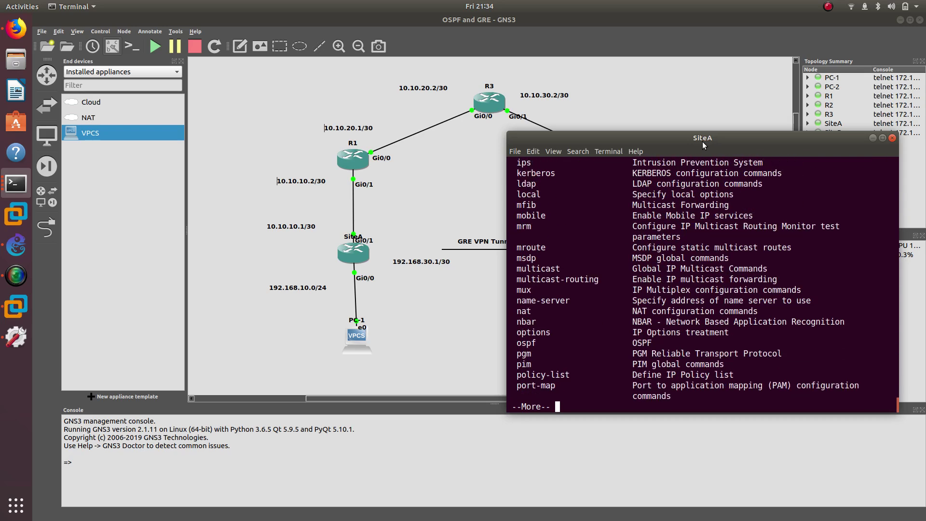
{"action": "key", "text": "Return"}
{"action": "key", "text": "Return"}
{"action": "key", "text": "Return"}
{"action": "key", "text": "Return"}
{"action": "key", "text": "Return"}
{"action": "key", "text": "Return"}
{"action": "key", "text": "Return"}
{"action": "key", "text": "Return"}
{"action": "key", "text": "Return"}
{"action": "key", "text": "Return"}
{"action": "key", "text": "Return"}
{"action": "key", "text": "Return"}
{"action": "key", "text": "Return"}
{"action": "key", "text": "Return"}
{"action": "key", "text": "Return"}
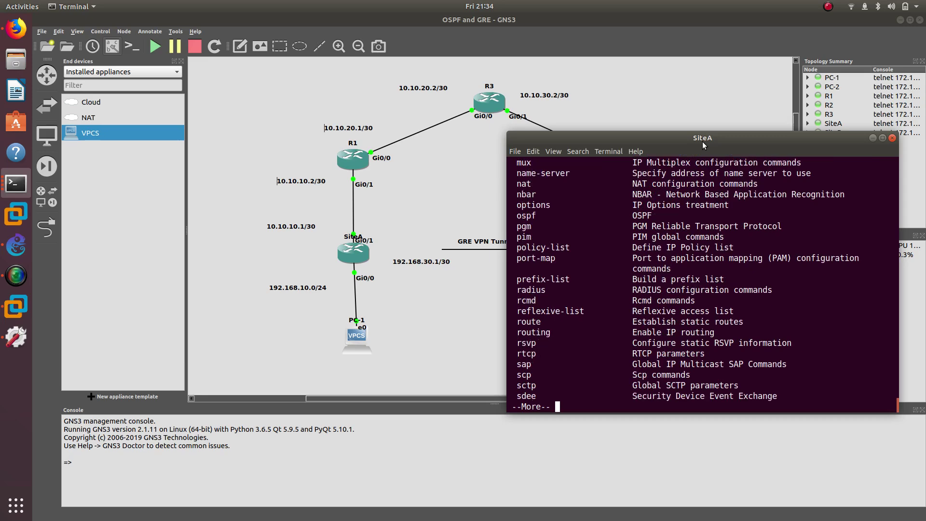
{"action": "key", "text": "Return"}
{"action": "key", "text": "Return"}
{"action": "key", "text": "Return"}
{"action": "key", "text": "Return"}
{"action": "key", "text": "Return"}
{"action": "key", "text": "Return"}
{"action": "key", "text": "Return"}
{"action": "key", "text": "Return"}
{"action": "key", "text": "Return"}
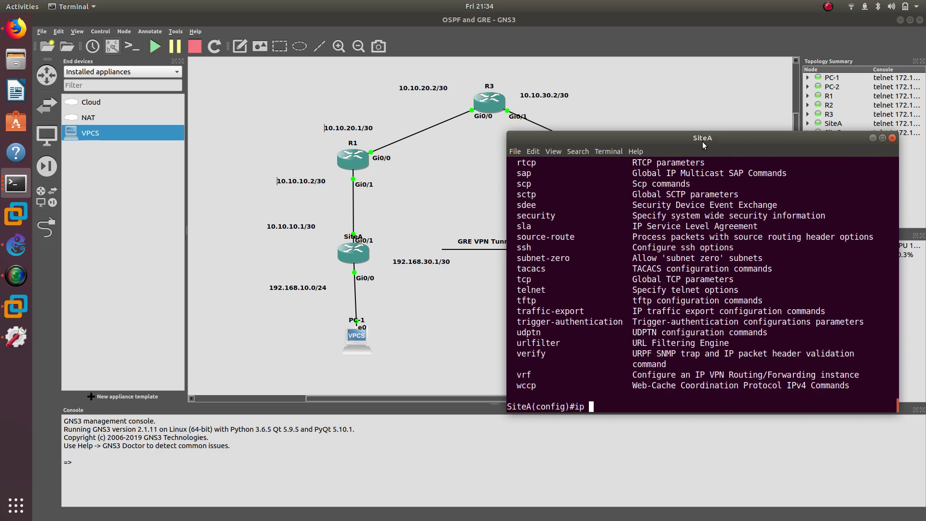
- List the available arguments of the ip route command in SiteA's global configuration mode
{"action": "type", "text": "rou"}
{"action": "key", "text": "Tab"}
{"action": "type", "text": "t"}
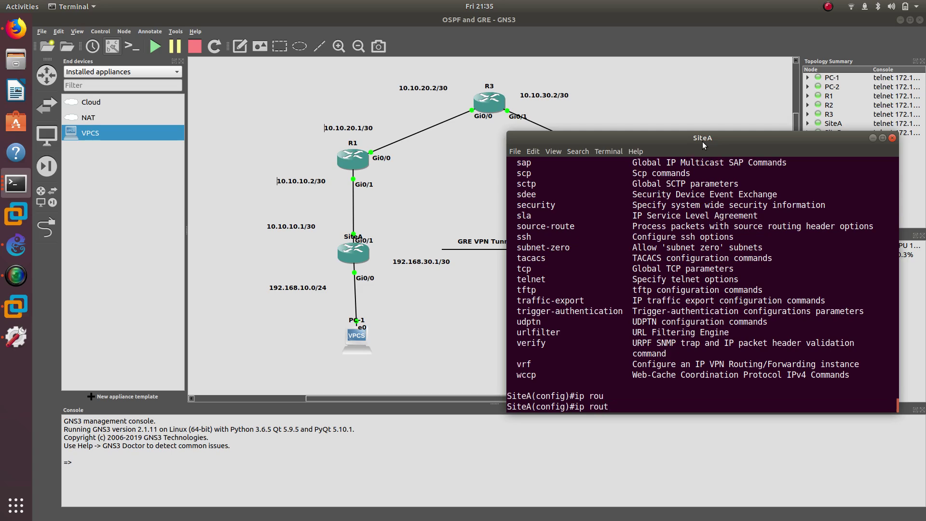
{"action": "type", "text": "e ?"}
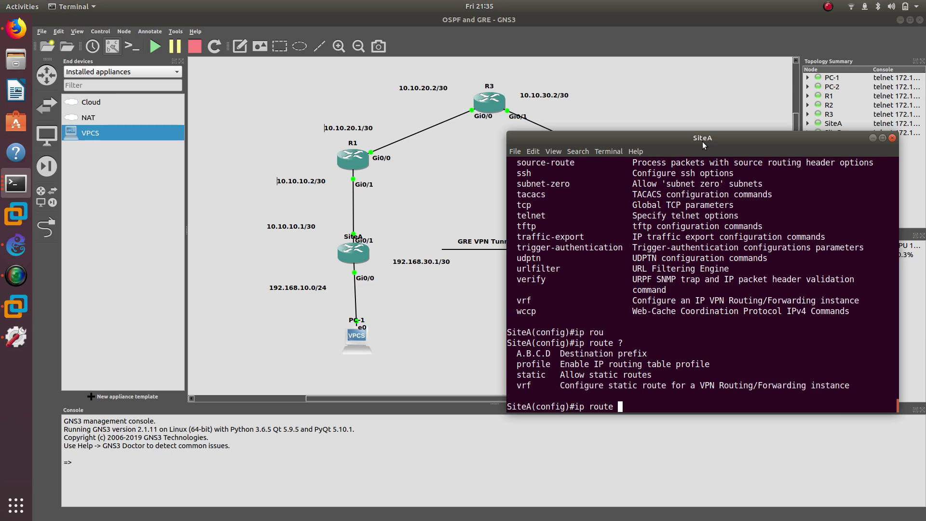
- Try to add a static route on SiteA to 192.168.20.1 with mask 255.255.255.0 via next hop 192.168.30.2
{"action": "left_click_drag", "start_coordinate": [702, 141], "coordinate": [681, 141]}
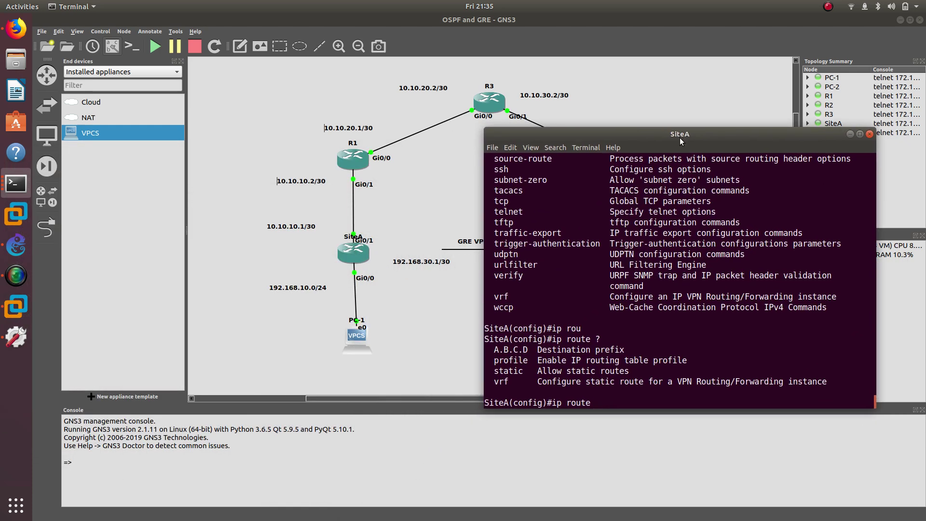
{"action": "type", "text": "192.168"}
{"action": "type", "text": ".20.1 255.55"}
{"action": "key", "text": "BackSpace"}
{"action": "key", "text": "BackSpace"}
{"action": "type", "text": "255.255.0 "}
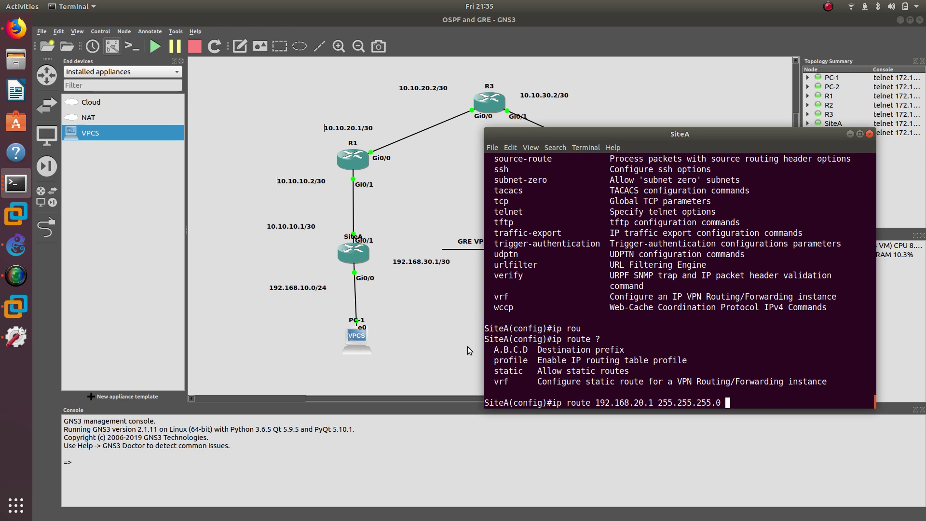
{"action": "type", "text": "192.168.30.2"}
{"action": "key", "text": "Return"}
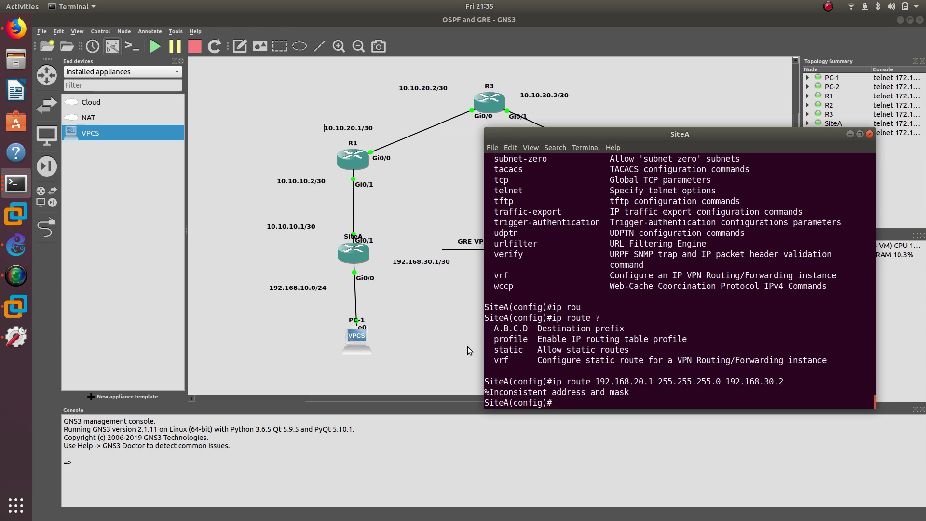
- Cut the previous route command back to ip route 192.168.20.1 and list the arguments accepted after the destination
{"action": "key", "text": "Up"}
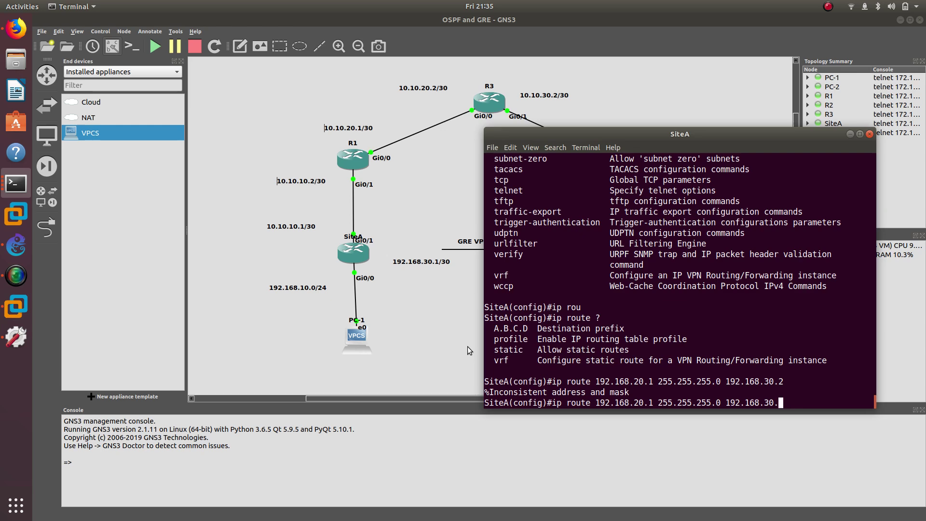
{"action": "key", "text": "BackSpace"}
{"action": "key", "text": "BackSpace"}
{"action": "key", "text": "BackSpace"}
{"action": "key", "text": "BackSpace"}
{"action": "key", "text": "BackSpace"}
{"action": "key", "text": "BackSpace"}
{"action": "key", "text": "BackSpace"}
{"action": "key", "text": "BackSpace"}
{"action": "key", "text": "BackSpace"}
{"action": "key", "text": "BackSpace"}
{"action": "key", "text": "BackSpace"}
{"action": "key", "text": "BackSpace"}
{"action": "key", "text": "BackSpace"}
{"action": "key", "text": "BackSpace"}
{"action": "key", "text": "BackSpace"}
{"action": "key", "text": "BackSpace"}
{"action": "key", "text": "BackSpace"}
{"action": "key", "text": "BackSpace"}
{"action": "key", "text": "BackSpace"}
{"action": "key", "text": "BackSpace"}
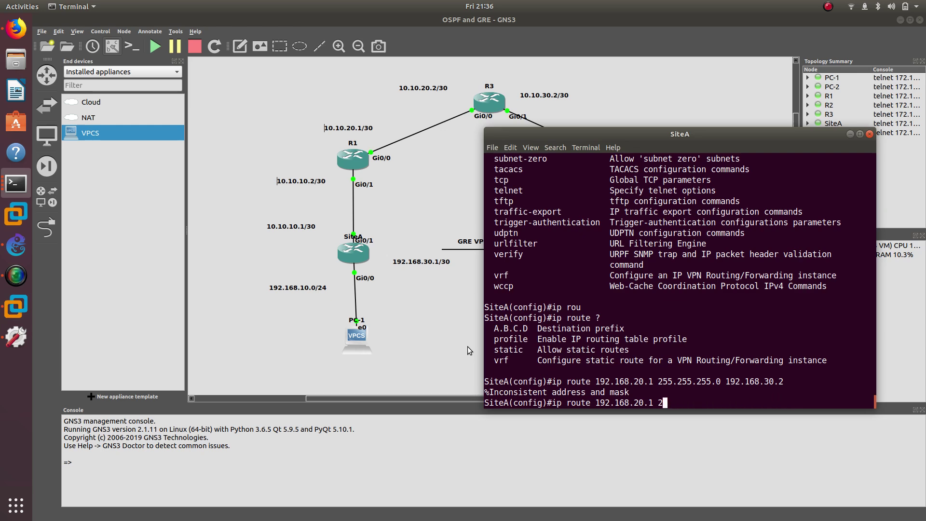
{"action": "key", "text": "BackSpace"}
{"action": "type", "text": "?"}
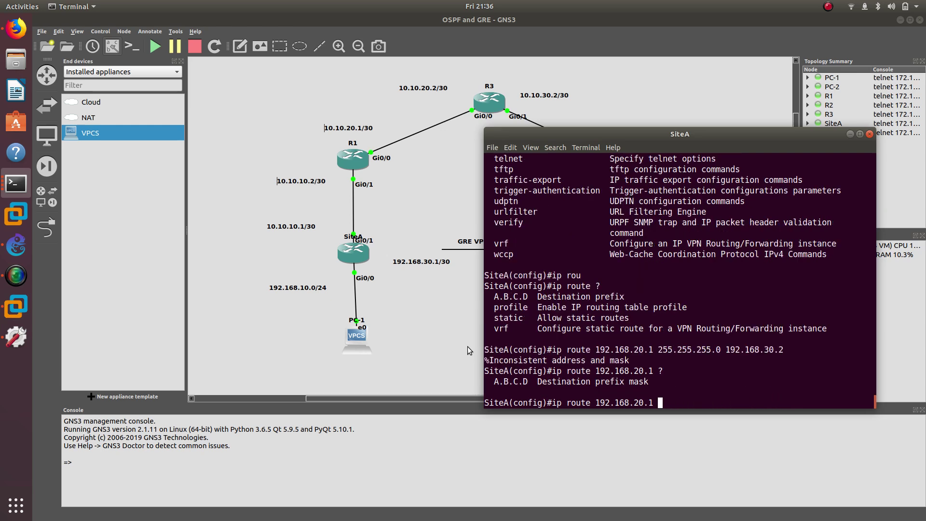
- List and examine the forwarding options available after ip route 192.168.20.1 255.255.255.0 on SiteA
{"action": "type", "text": "255.255.255.0 ?"}
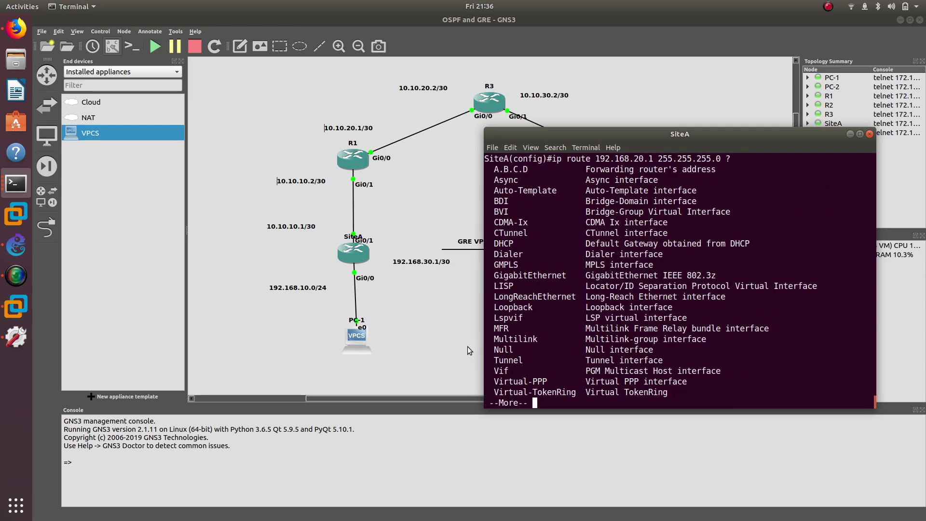
{"action": "key", "text": "Return"}
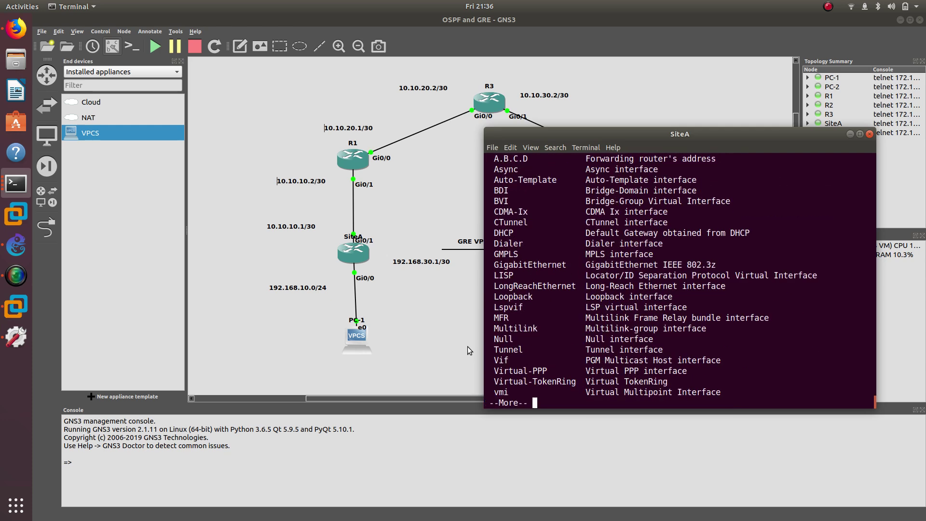
{"action": "key", "text": "Return"}
{"action": "key", "text": "Return"}
{"action": "key", "text": "Return"}
{"action": "key", "text": "Return"}
{"action": "key", "text": "Return"}
{"action": "key", "text": "Return"}
{"action": "key", "text": "Return"}
{"action": "key", "text": "Return"}
{"action": "key", "text": "Return"}
{"action": "key", "text": "Up"}
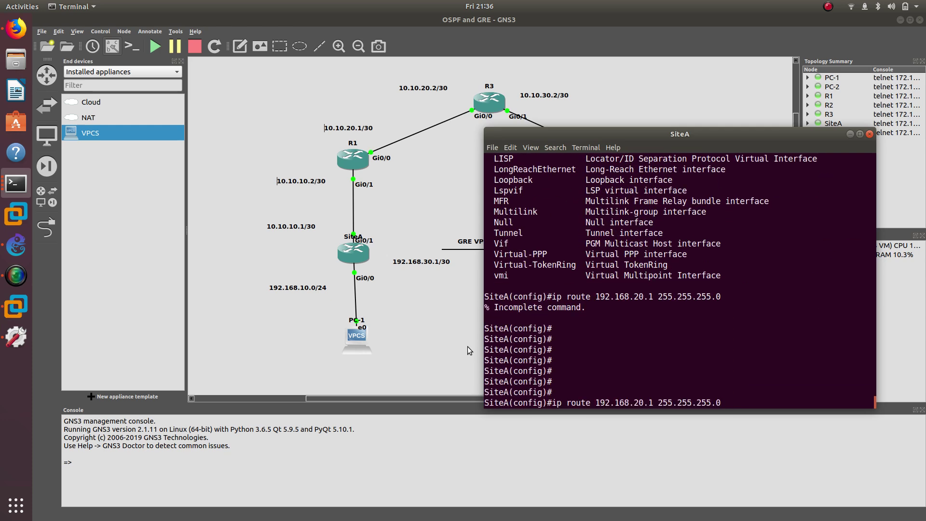
{"action": "type", "text": "?"}
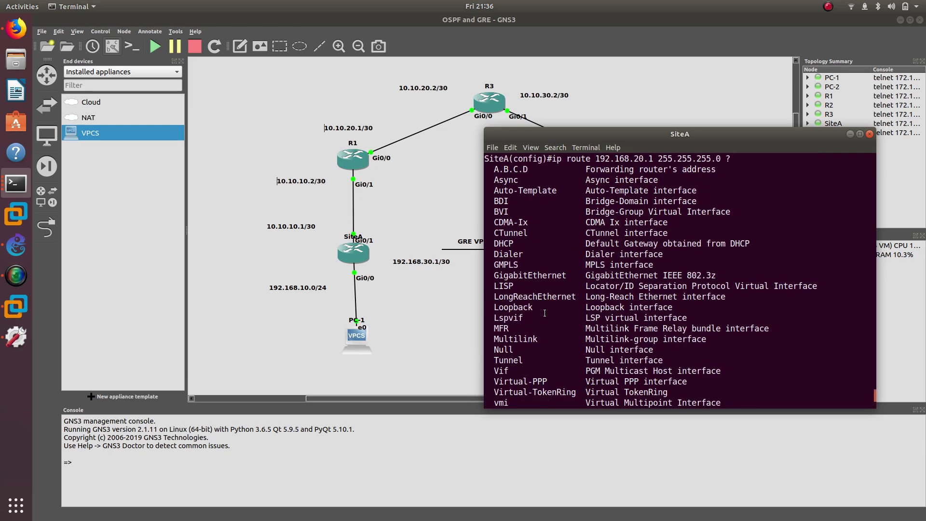
{"action": "scroll", "coordinate": [544, 313], "scroll_direction": "up", "scroll_amount": 1}
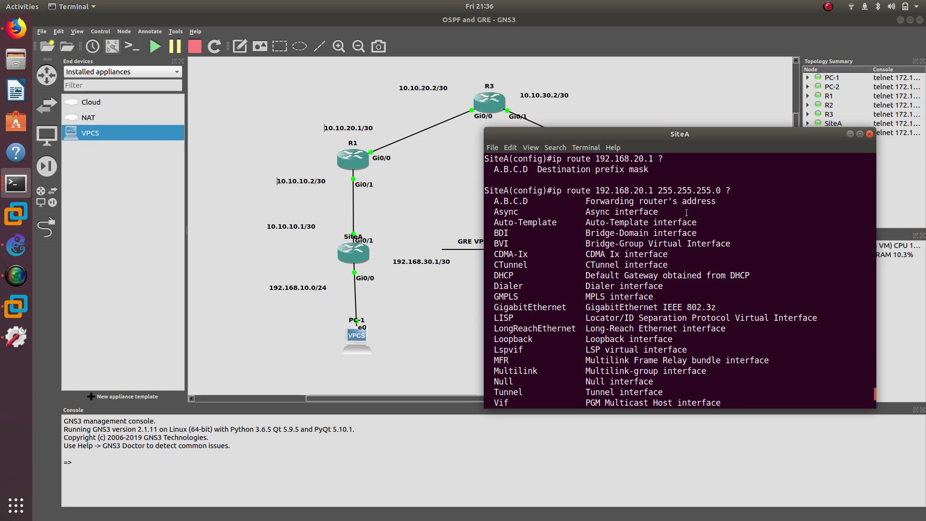
{"action": "scroll", "coordinate": [671, 200], "scroll_direction": "down", "scroll_amount": 5}
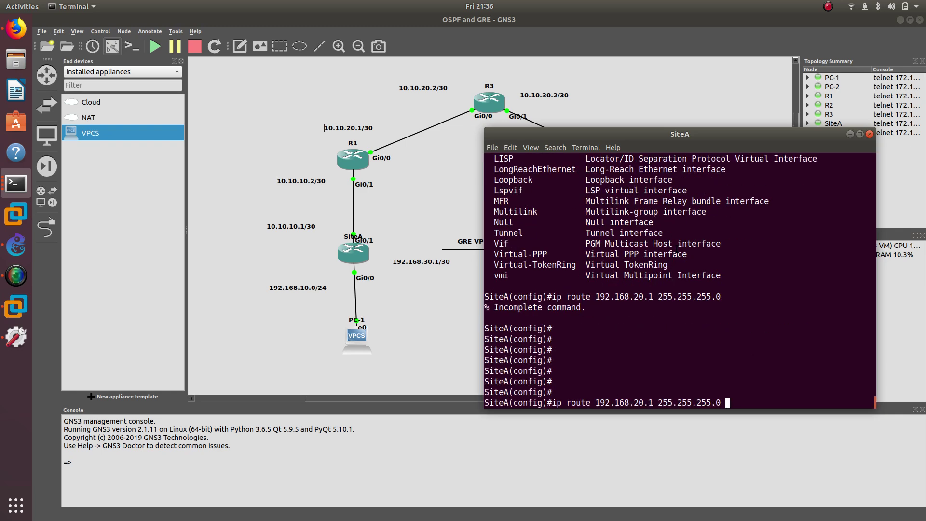
- Retry the 192.168.20.1 255.255.255.0 route via 192.168.30.2 and list the optional arguments after the next hop
{"action": "type", "text": "192.168.30.2"}
{"action": "key", "text": "Return"}
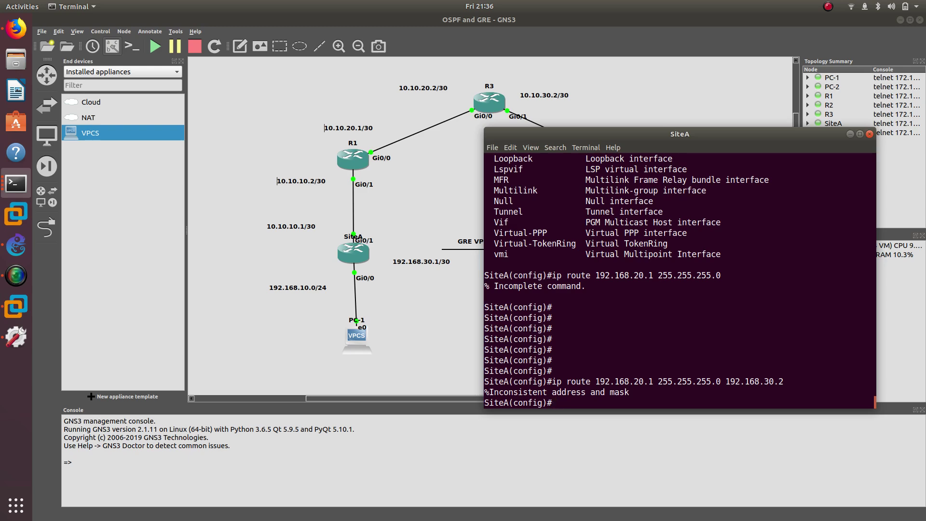
{"action": "key", "text": "Up"}
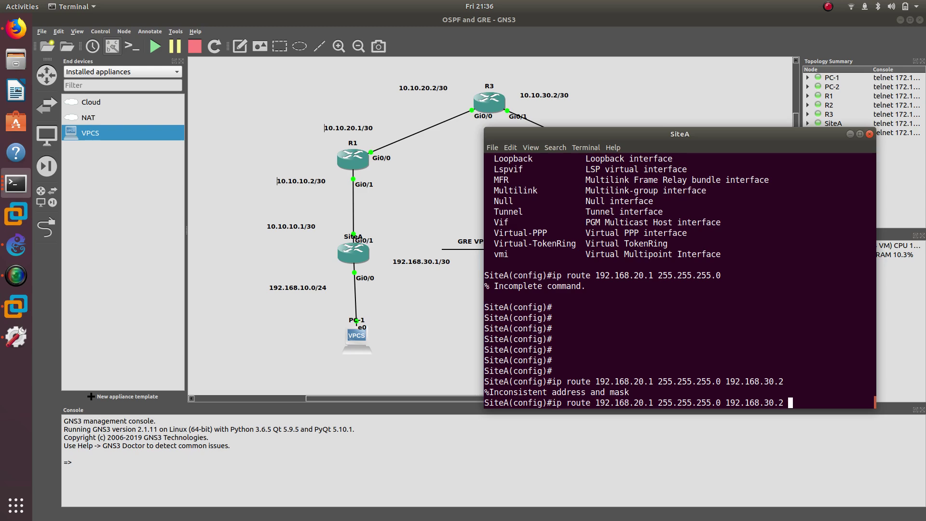
{"action": "type", "text": "?"}
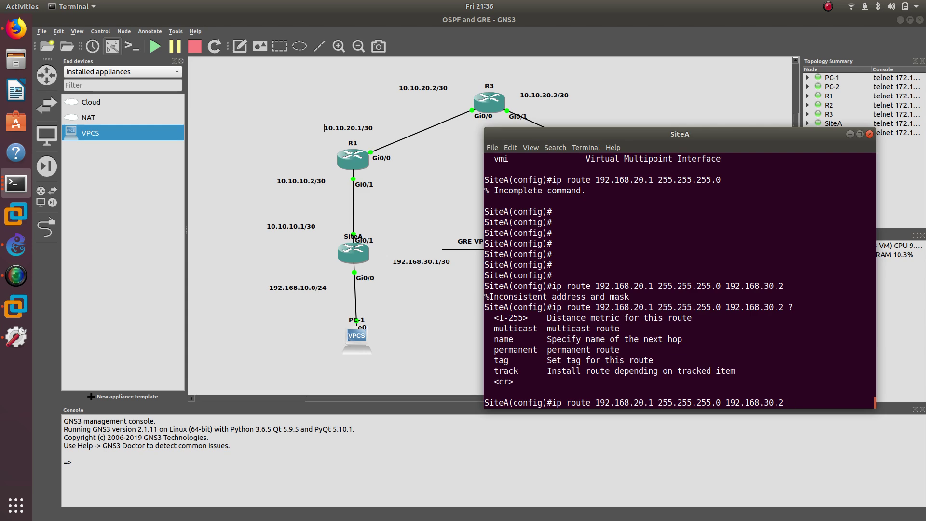
- Try to add the 192.168.20.1 255.255.255.0 route via 192.168.30.2 with distance metric 1
{"action": "type", "text": "1"}
{"action": "key", "text": "Return"}
{"action": "key", "text": "Up"}
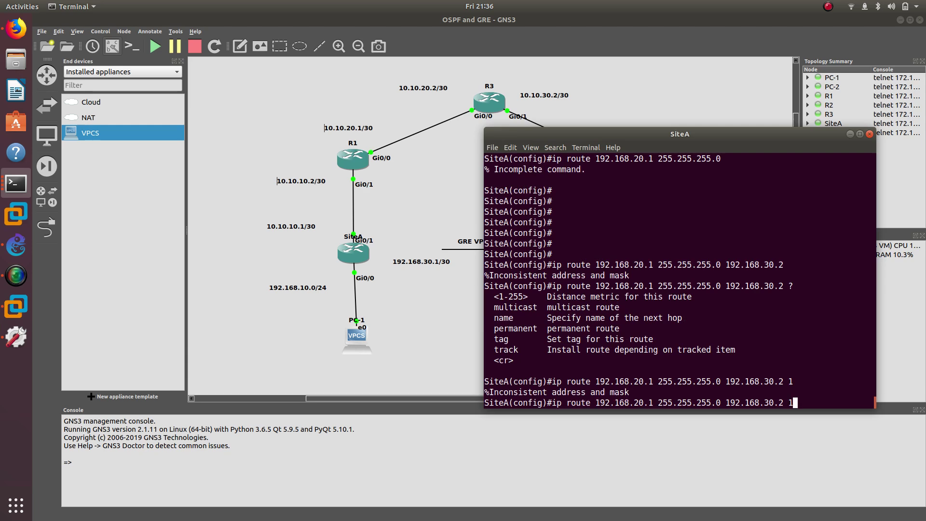
- Correct the route destination and add a static route on SiteA to 192.168.20.0 255.255.255.0 via 192.168.30.2
{"action": "key", "text": "BackSpace"}
{"action": "key", "text": "BackSpace"}
{"action": "key", "text": "Left"}
{"action": "key", "text": "Left"}
{"action": "key", "text": "Left"}
{"action": "key", "text": "Left"}
{"action": "key", "text": "Left"}
{"action": "key", "text": "Left"}
{"action": "key", "text": "Left"}
{"action": "key", "text": "Left"}
{"action": "key", "text": "Left"}
{"action": "key", "text": "Left"}
{"action": "key", "text": "Left"}
{"action": "key", "text": "Left"}
{"action": "key", "text": "Left"}
{"action": "key", "text": "Left"}
{"action": "key", "text": "Left"}
{"action": "key", "text": "Left"}
{"action": "key", "text": "Left"}
{"action": "key", "text": "Left"}
{"action": "key", "text": "Left"}
{"action": "key", "text": "Left"}
{"action": "key", "text": "BackSpace"}
{"action": "type", "text": "0"}
{"action": "key", "text": "Return"}
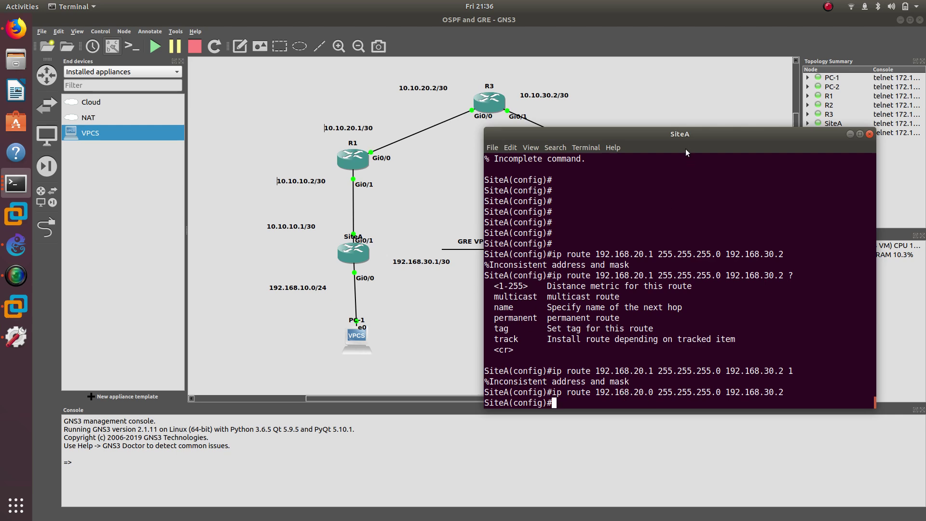
- Switch to the SiteB console and exit OSPF router configuration back to global configuration mode
{"action": "left_click_drag", "start_coordinate": [687, 152], "coordinate": [298, 155]}
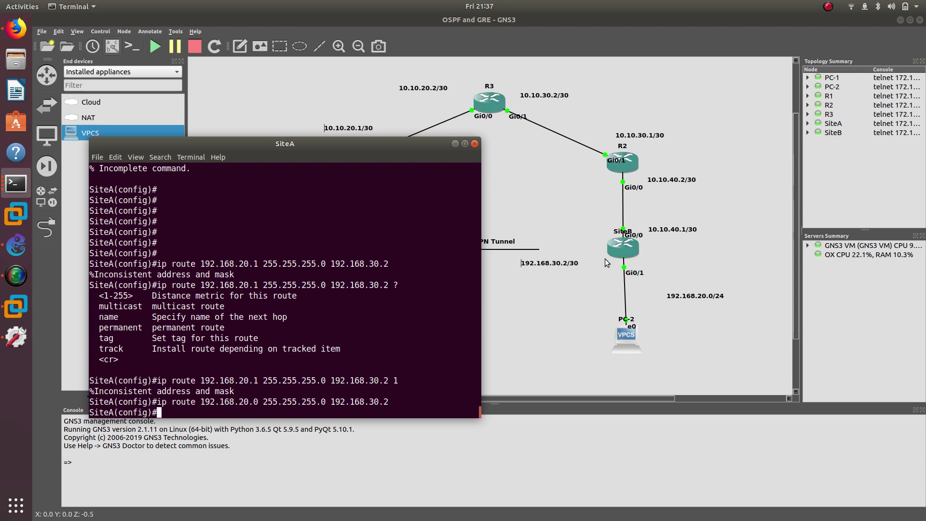
{"action": "left_click", "coordinate": [16, 183]}
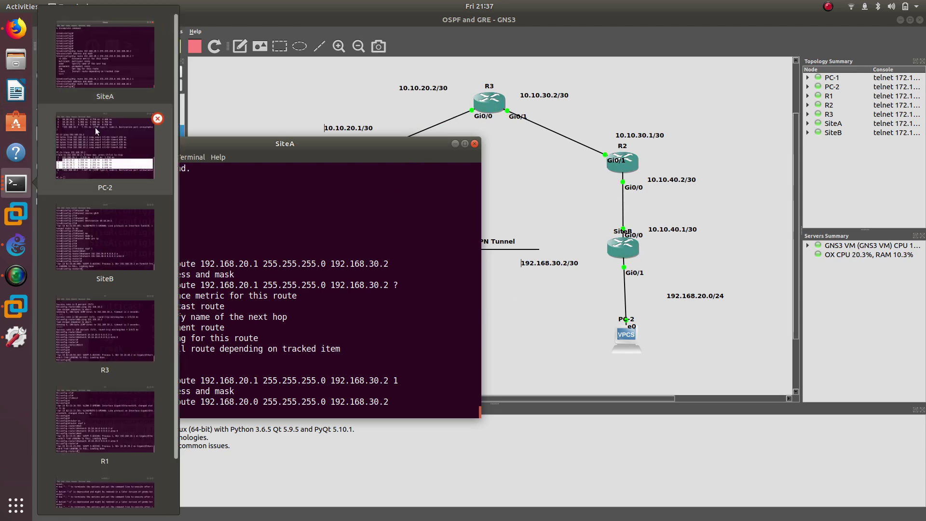
{"action": "left_click", "coordinate": [125, 228]}
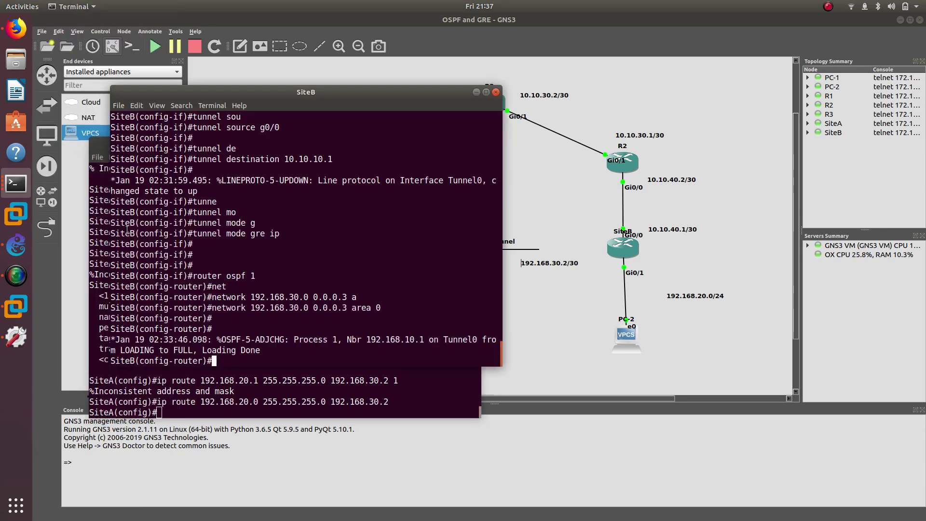
{"action": "left_click_drag", "start_coordinate": [290, 99], "coordinate": [269, 150]}
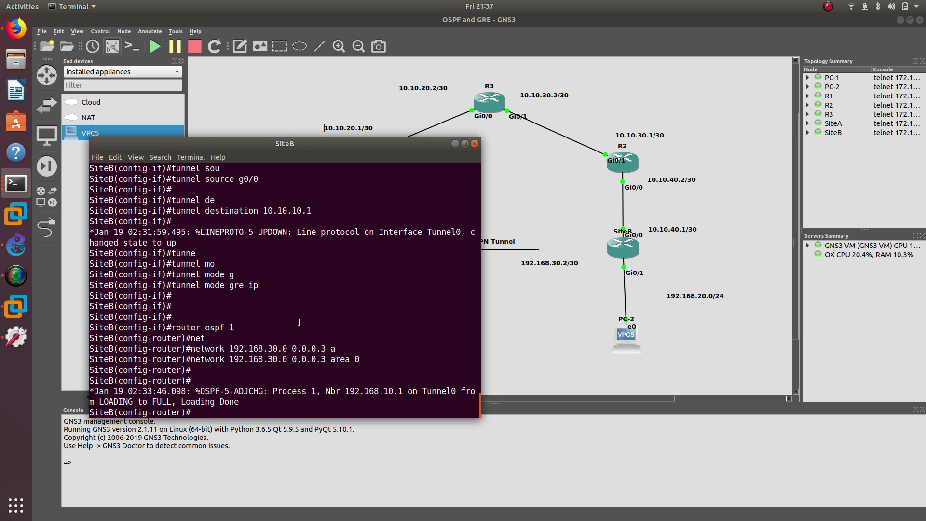
{"action": "type", "text": "exit"}
{"action": "key", "text": "Return"}
{"action": "key", "text": "Return"}
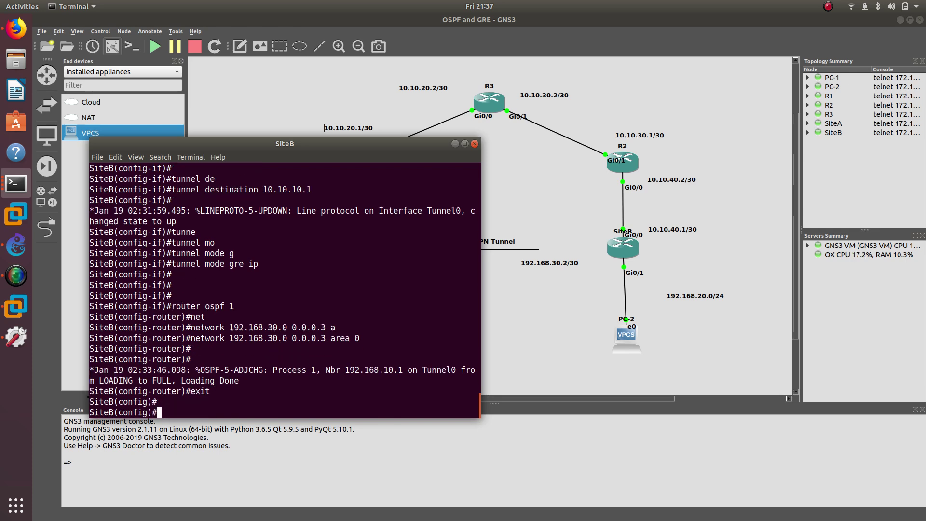
- Add a static route on SiteB to 192.168.10.0 255.255.255.0 via 192.168.30.1
{"action": "key", "text": "Return"}
{"action": "type", "text": "ip rou"}
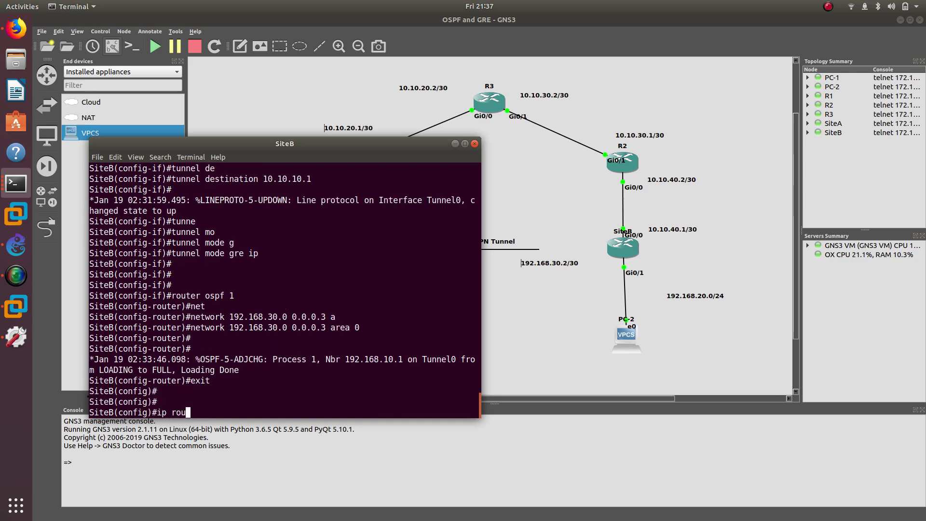
{"action": "key", "text": "Tab"}
{"action": "type", "text": "te "}
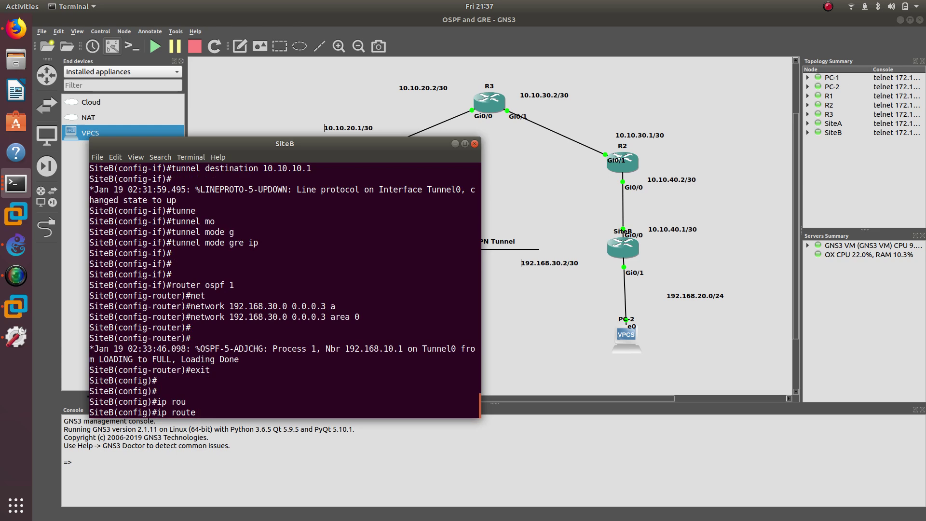
{"action": "type", "text": "192.168.10.0 255.255.2"}
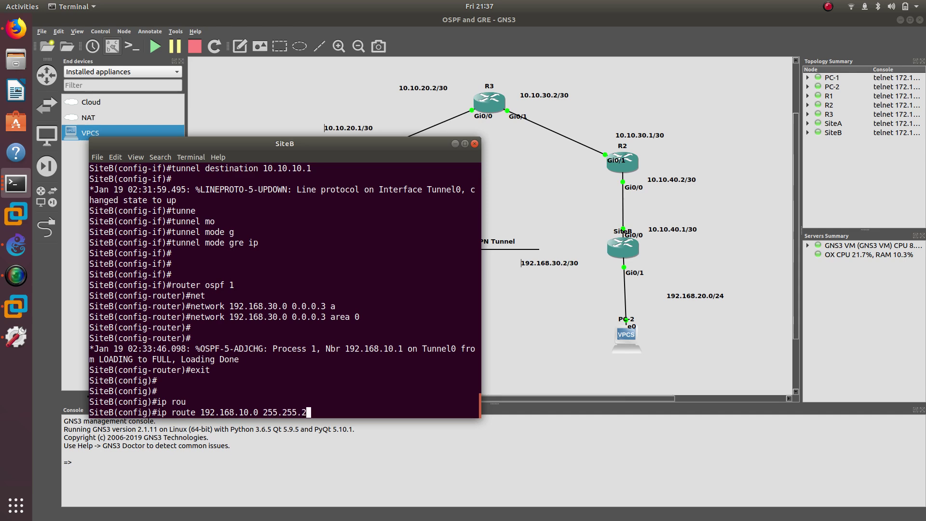
{"action": "type", "text": "55.0 192.168.."}
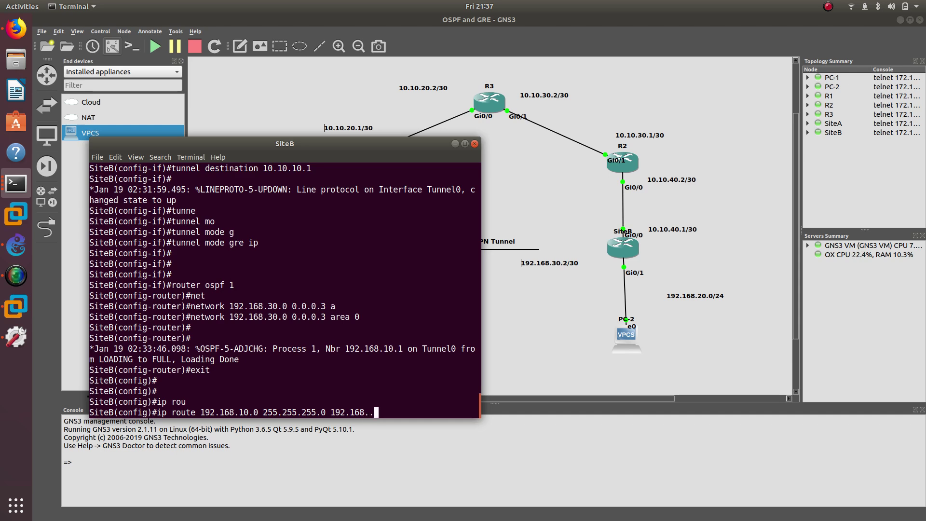
{"action": "key", "text": "BackSpace"}
{"action": "type", "text": "30.1"}
{"action": "key", "text": "Return"}
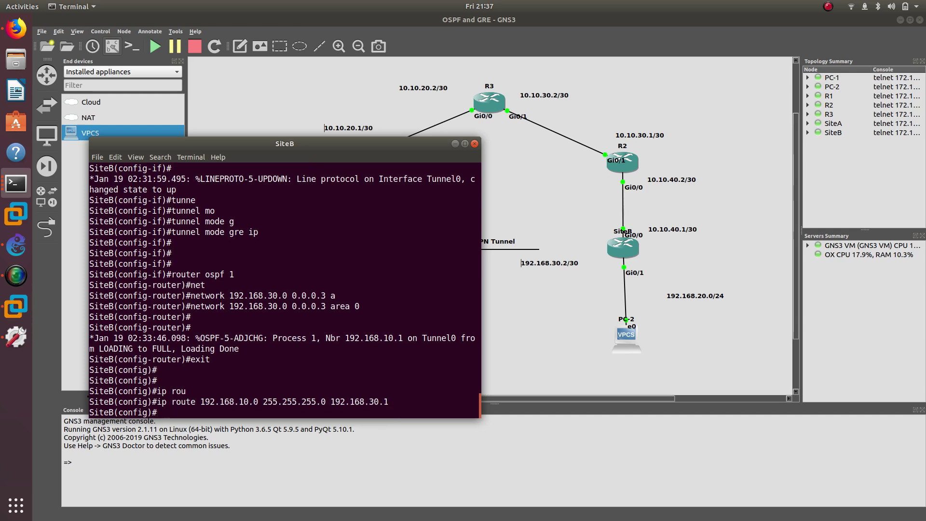
- Switch to the PC-2 console and rerun the ping to 192.168.10.2
{"action": "left_click", "coordinate": [544, 333]}
{"action": "left_click", "coordinate": [16, 184]}
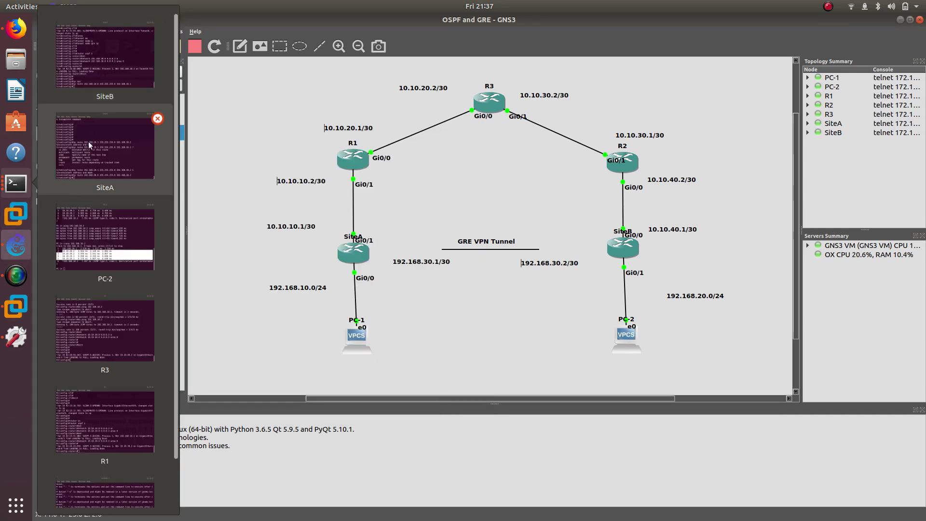
{"action": "scroll", "coordinate": [107, 358], "scroll_direction": "down", "scroll_amount": 1}
{"action": "scroll", "coordinate": [107, 357], "scroll_direction": "up", "scroll_amount": 1}
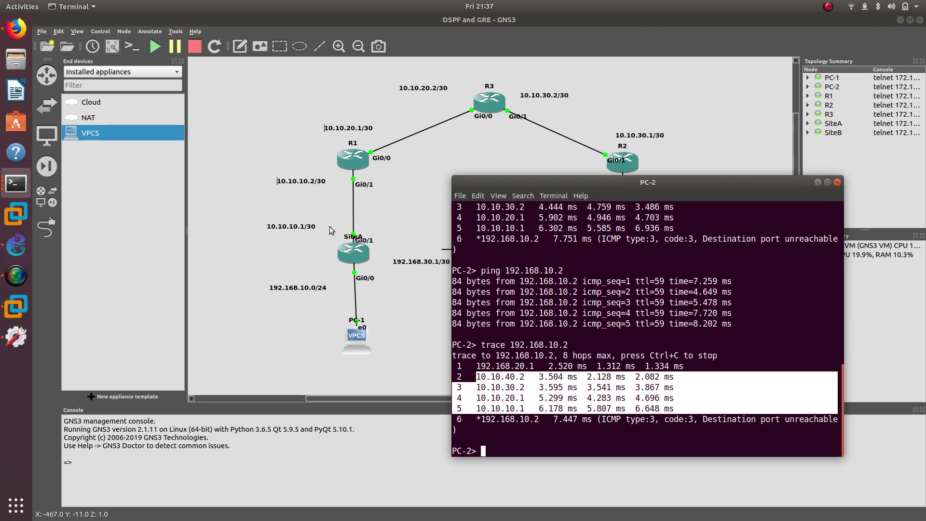
{"action": "left_click", "coordinate": [122, 264]}
{"action": "key", "text": "Up"}
{"action": "key", "text": "Up"}
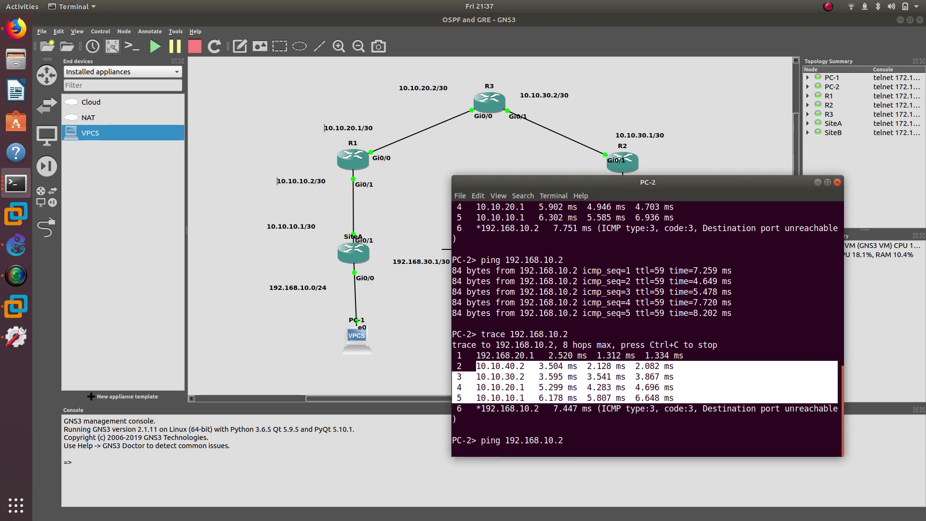
{"action": "key", "text": "Return"}
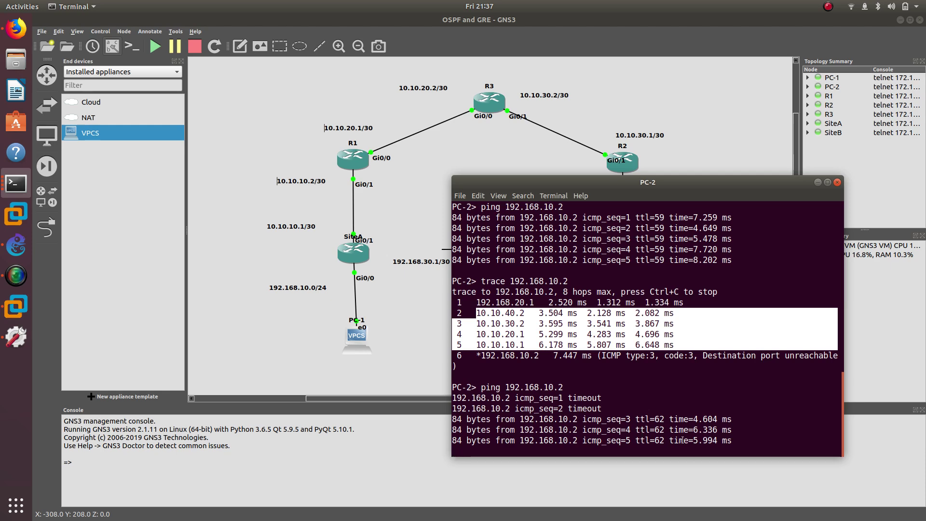
- Rerun the trace from PC-2 to 192.168.10.2
{"action": "key", "text": "Up"}
{"action": "key", "text": "Up"}
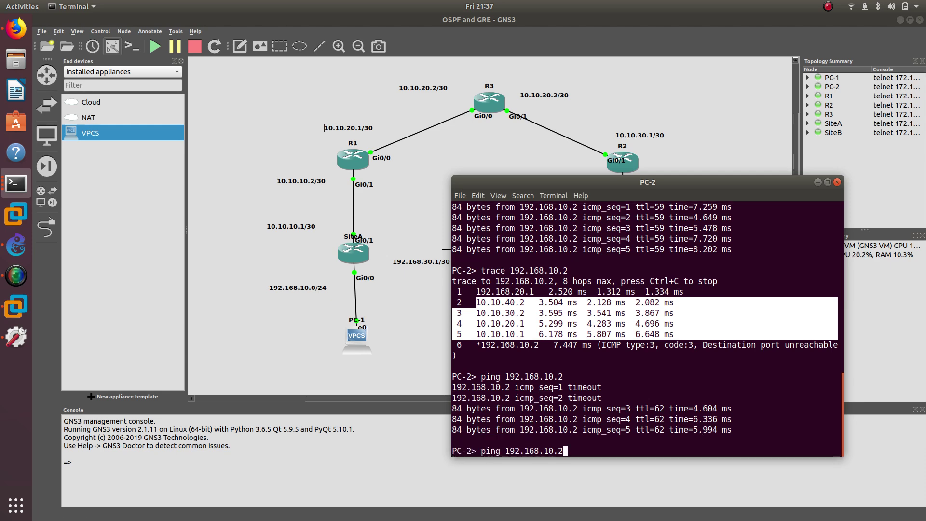
{"action": "key", "text": "Return"}
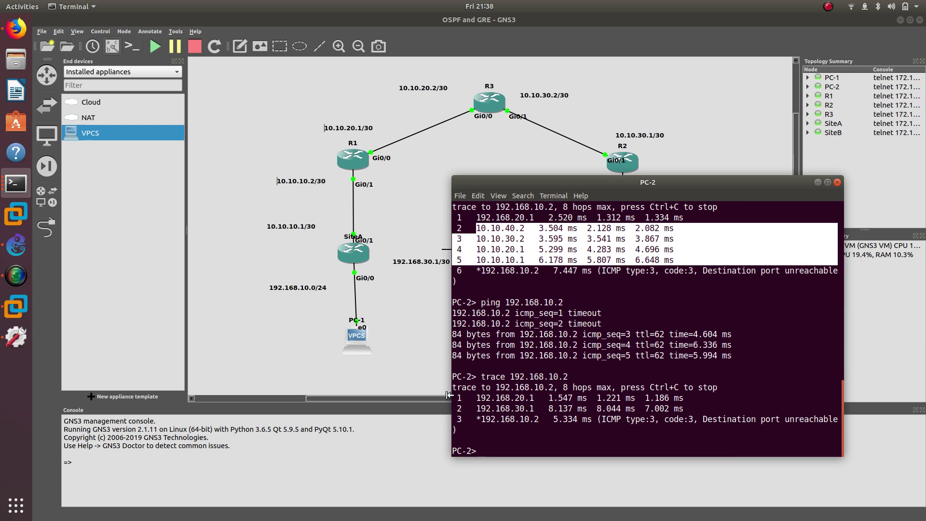
- Compare the hop addresses in PC-2's newest trace to 192.168.10.2 with those in the earlier trace
{"action": "left_click_drag", "start_coordinate": [457, 399], "coordinate": [533, 398]}
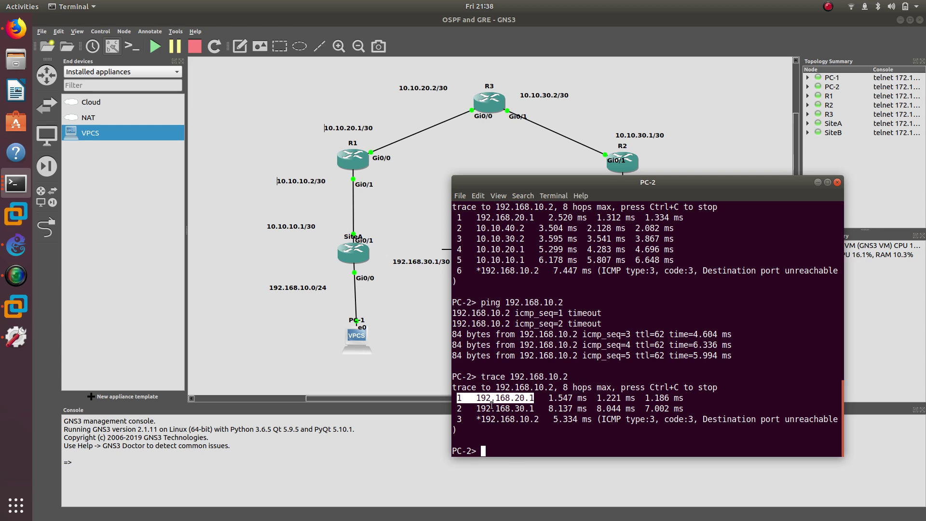
{"action": "left_click_drag", "start_coordinate": [477, 409], "coordinate": [536, 405]}
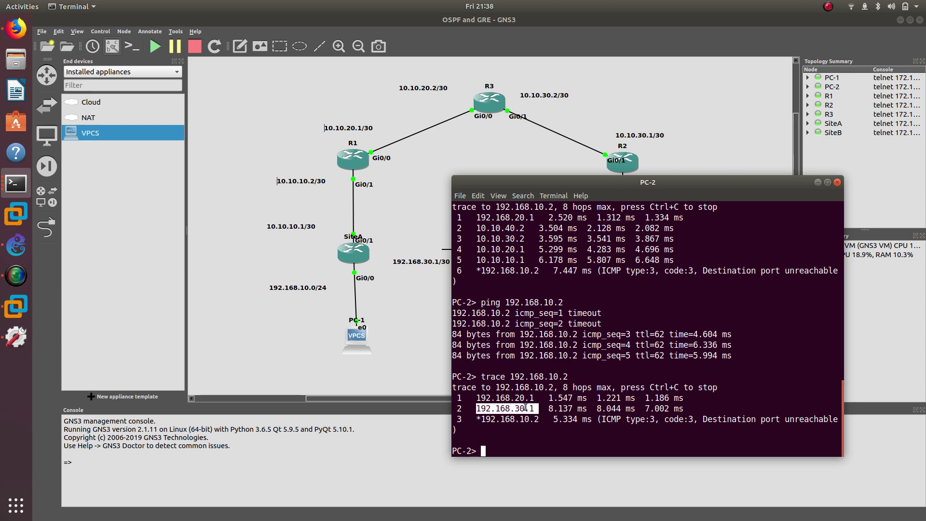
{"action": "scroll", "coordinate": [560, 324], "scroll_direction": "up", "scroll_amount": 3}
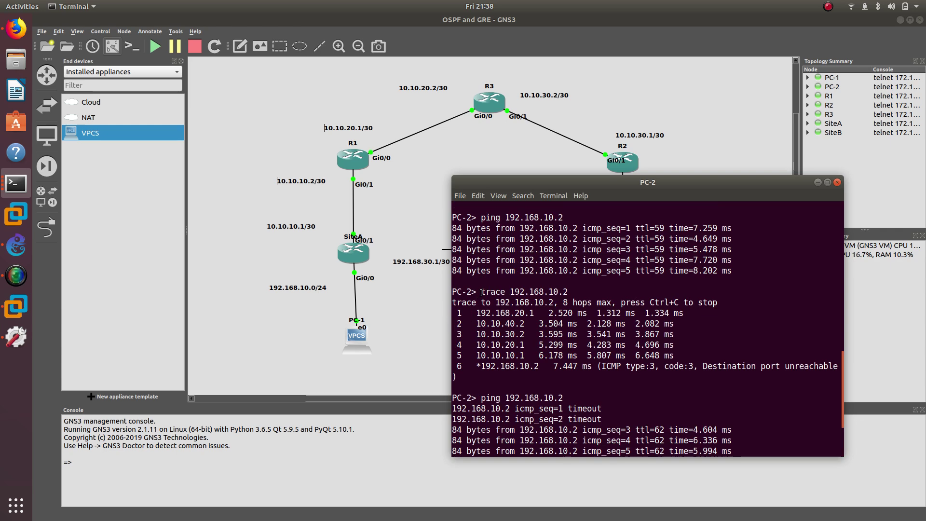
{"action": "left_click_drag", "start_coordinate": [474, 312], "coordinate": [533, 312]}
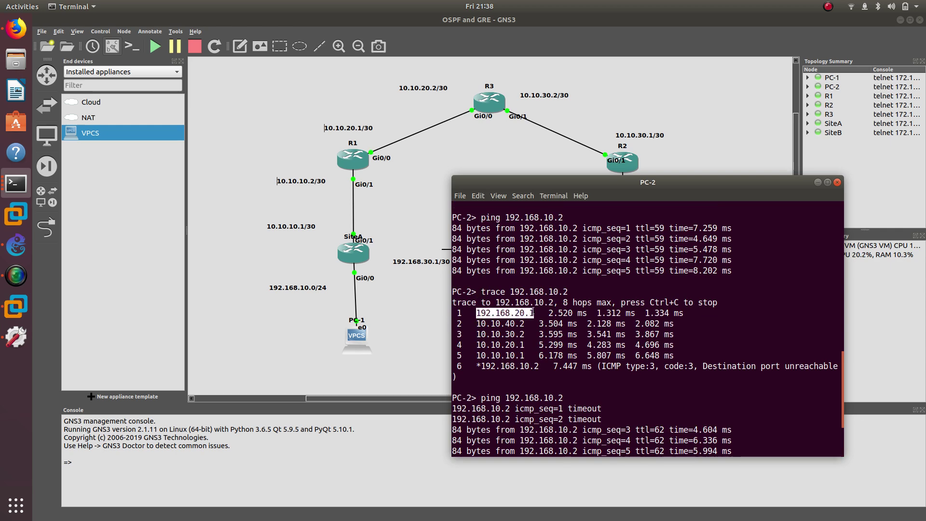
{"action": "left_click_drag", "start_coordinate": [476, 323], "coordinate": [519, 355]}
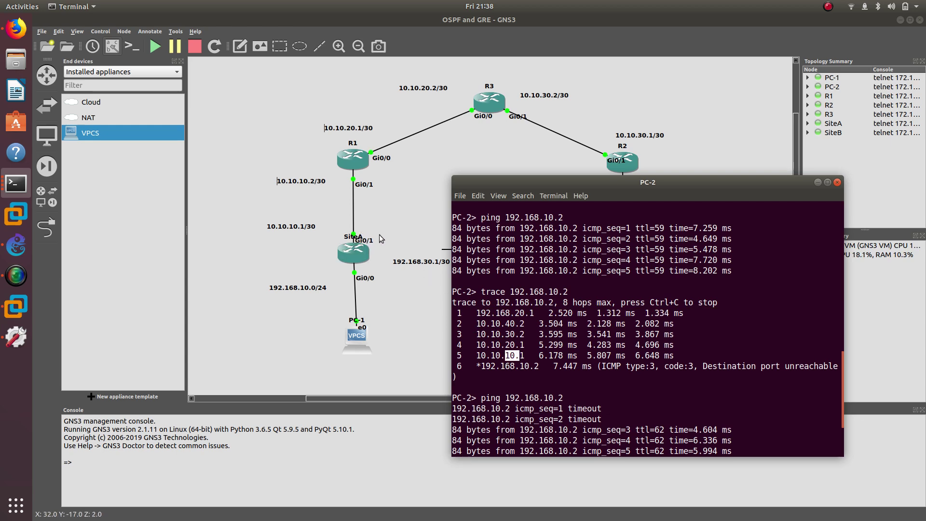
{"action": "key", "text": "Up"}
{"action": "key", "text": "Return"}
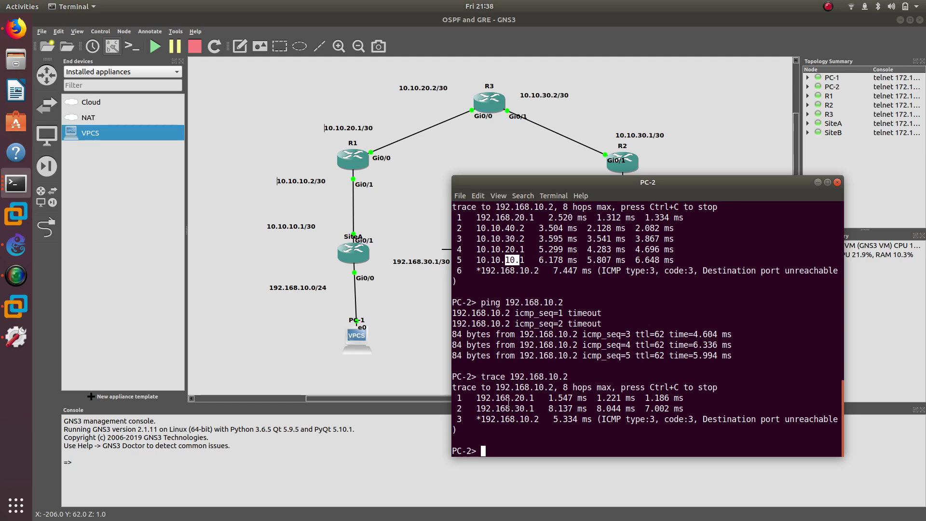
{"action": "left_click_drag", "start_coordinate": [477, 397], "coordinate": [537, 399]}
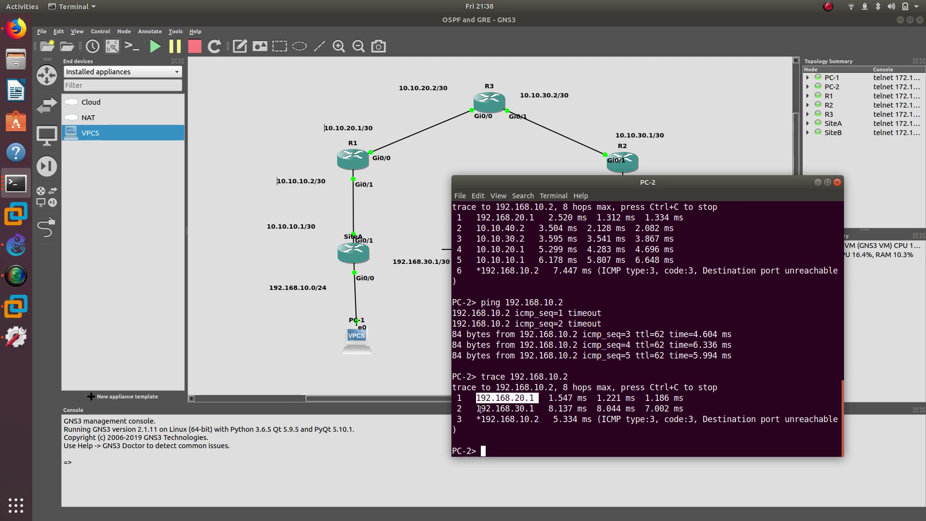
{"action": "left_click_drag", "start_coordinate": [478, 408], "coordinate": [539, 409]}
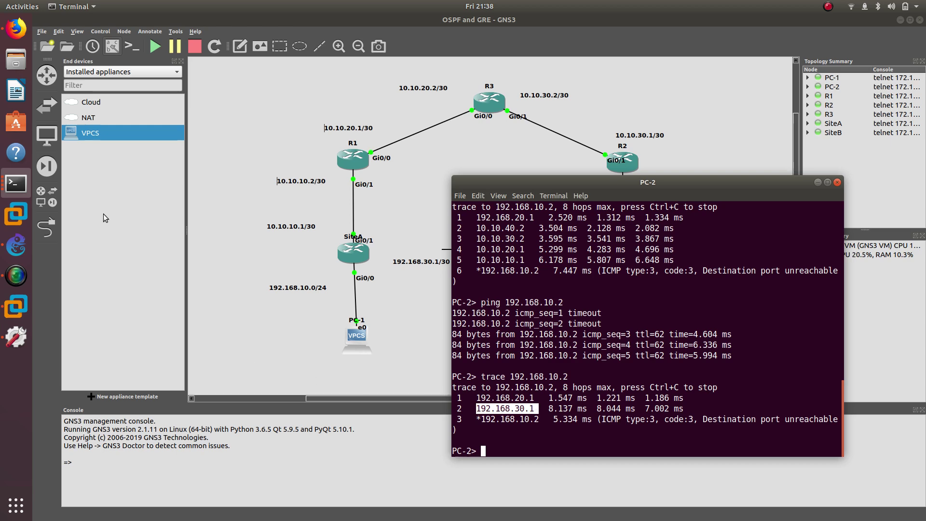
{"action": "left_click", "coordinate": [18, 39]}
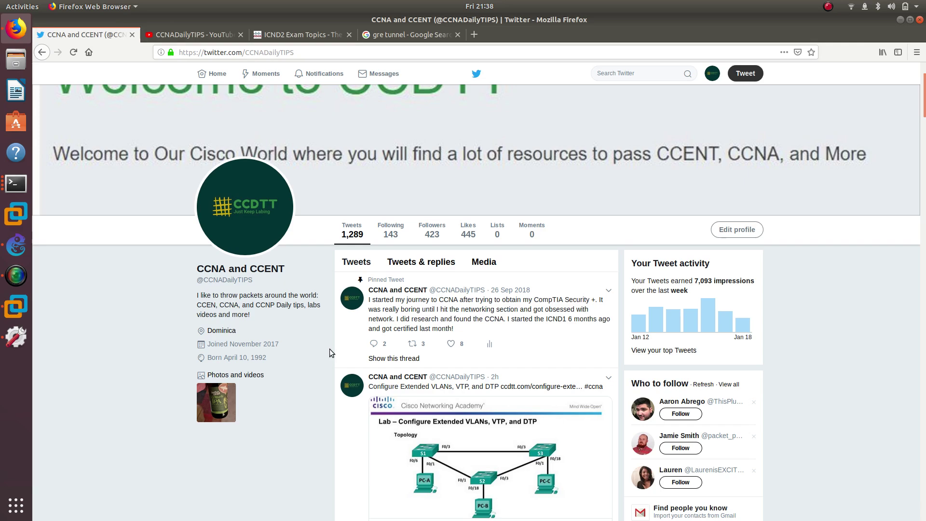
{"action": "left_click", "coordinate": [828, 6]}
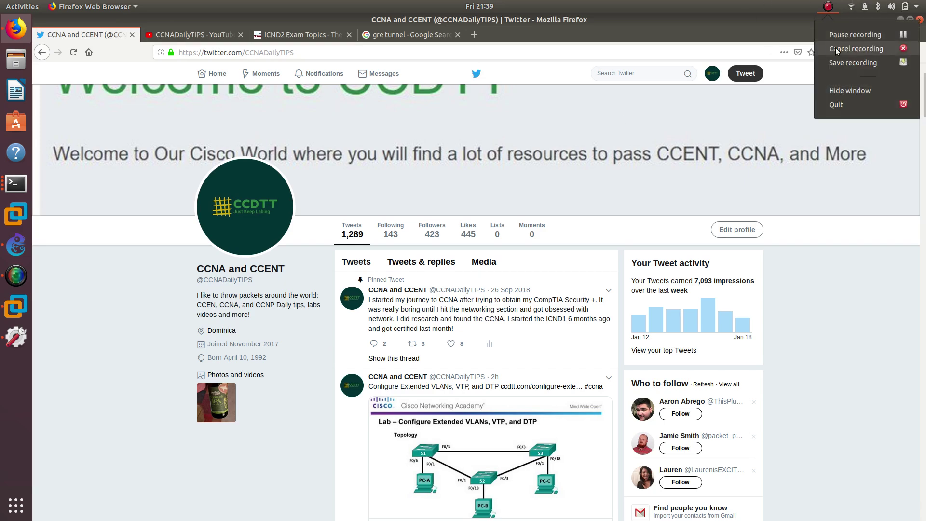